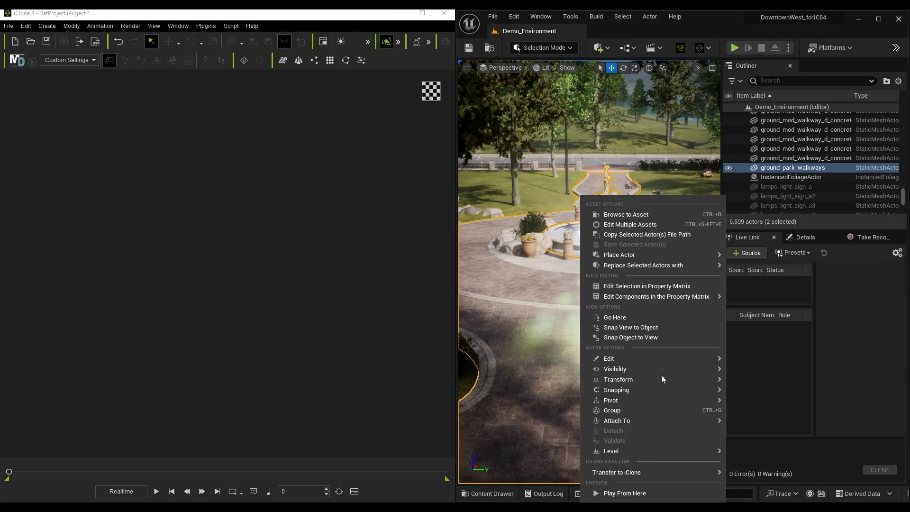
- Send the selected park walkway actors to iClone using Transfer to iClone (Merged)
mouse_move(663, 472)
left_click(808, 482)
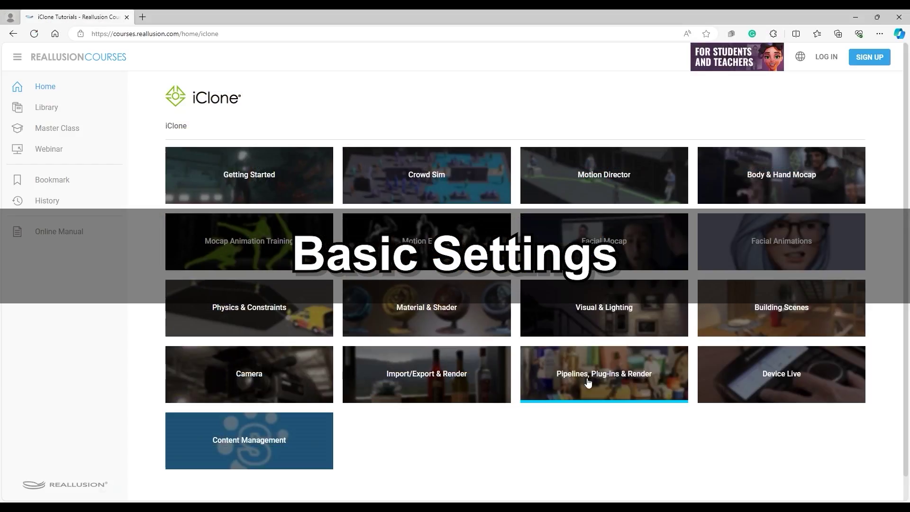
- Browse Pipelines, Plug-ins & Render > Unreal Live Link Plug-in and scroll through the Installation Guide video page
left_click(633, 381)
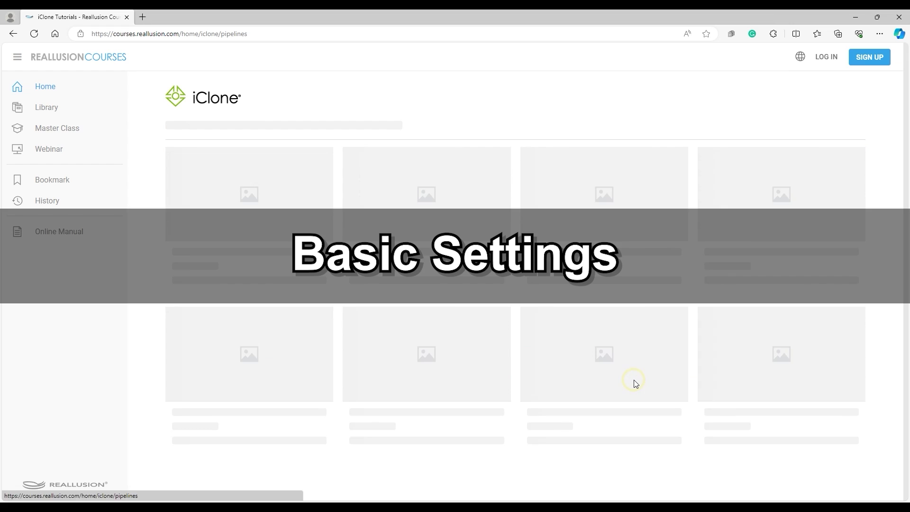
left_click(648, 264)
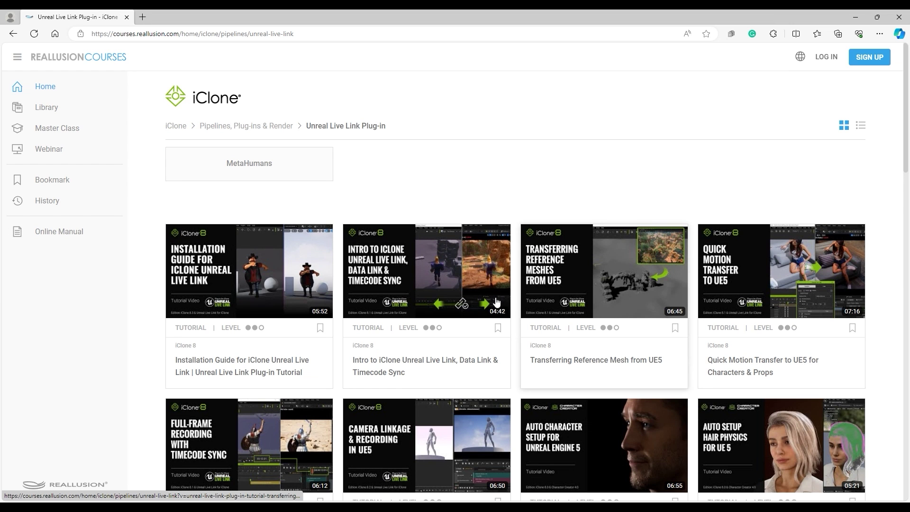
left_click(274, 290)
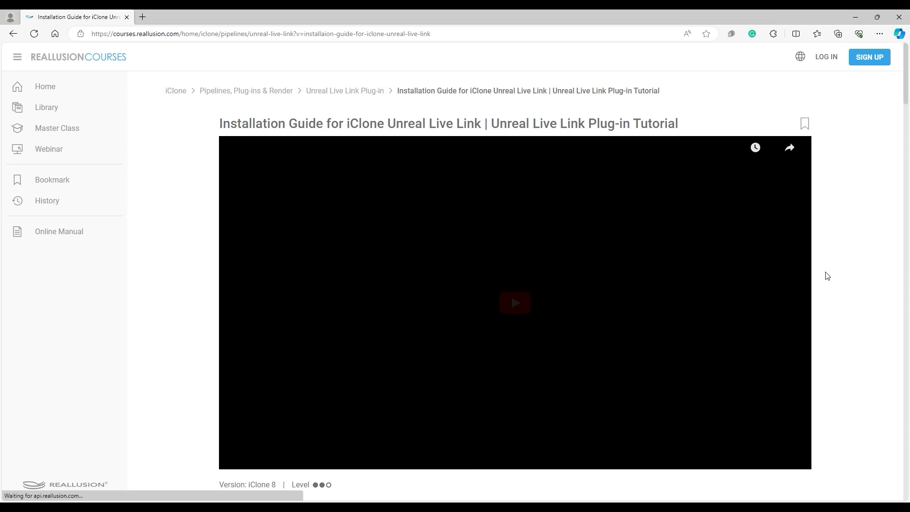
scroll(825, 276, "down", 3)
scroll(825, 277, "down", 2)
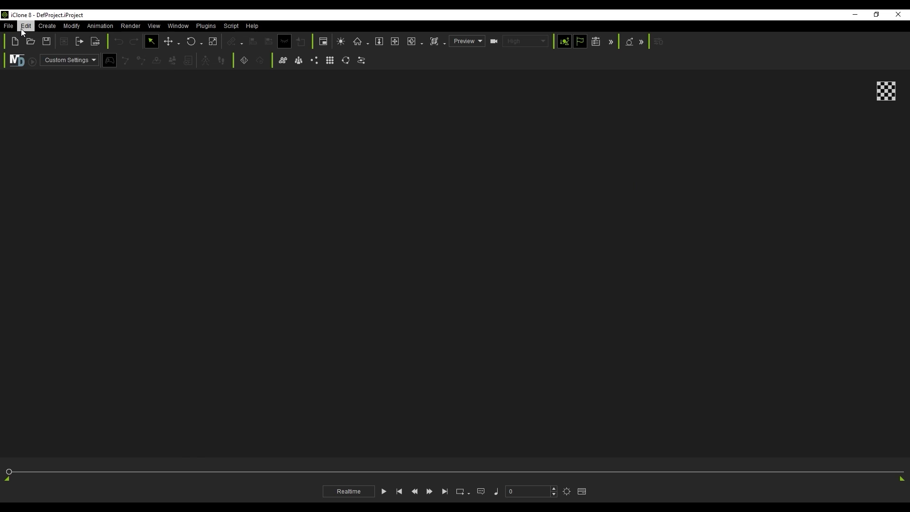
- Open Edit > Preference, centre the panel and scroll its list to the Performance section
left_click(21, 27)
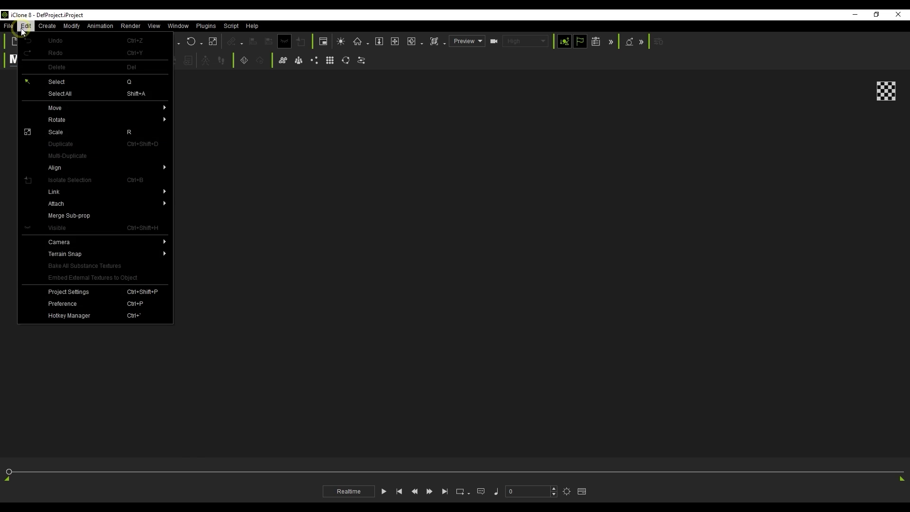
left_click(107, 307)
left_click_drag(773, 146, 387, 116)
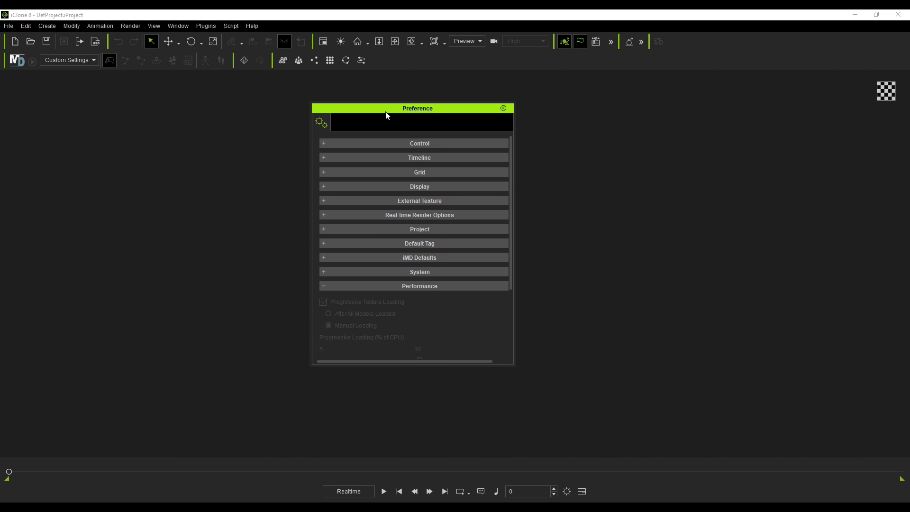
left_click_drag(509, 240, 507, 296)
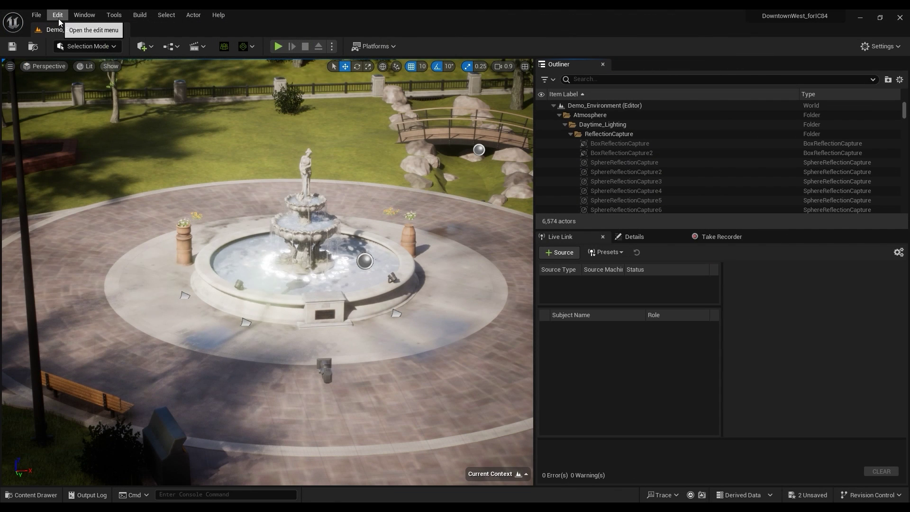
- Open Edit > Plugins and filter the list to the Installed > Reallusion category
left_click(58, 16)
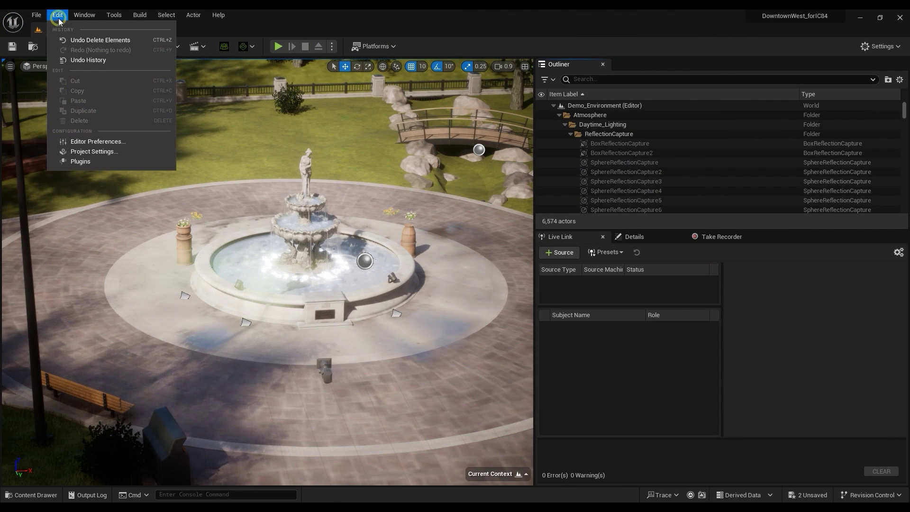
left_click(112, 161)
left_click(94, 181)
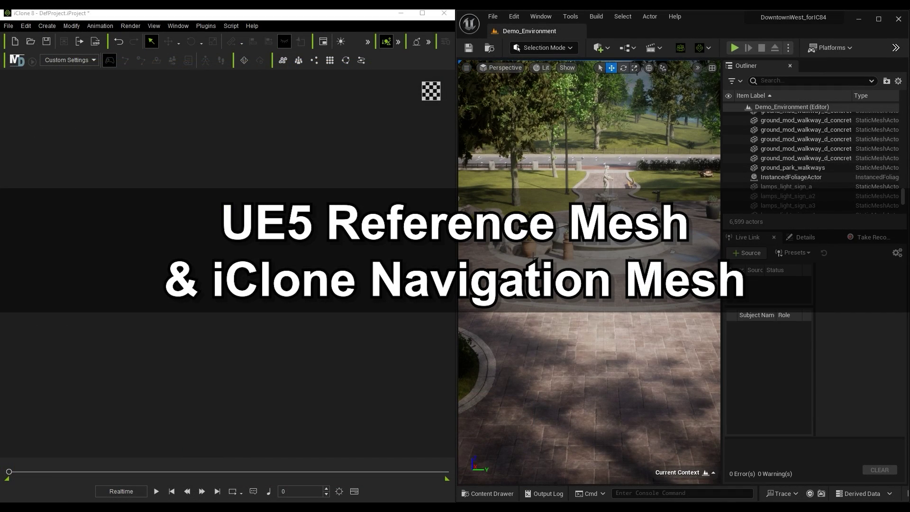
- Select ground_park_walkways and send it via Transfer to iClone (Merged)
left_click(614, 255)
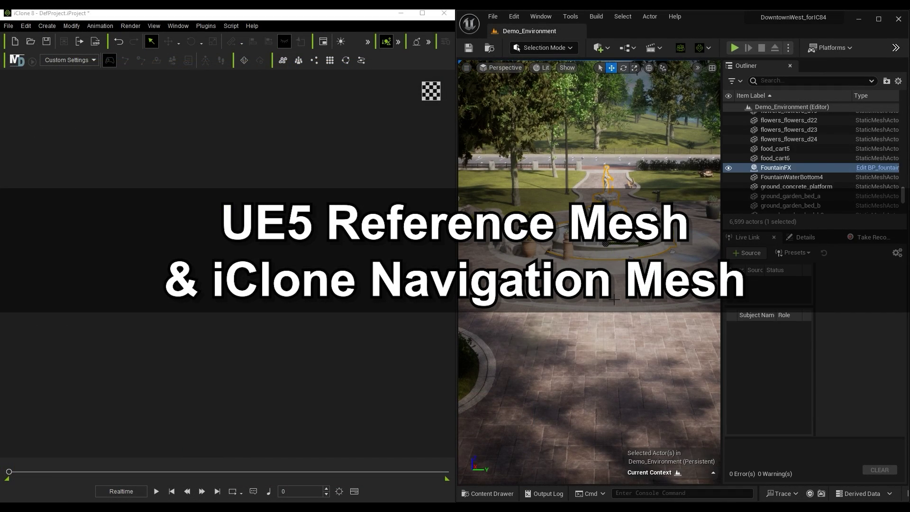
right_click(580, 244)
mouse_move(695, 473)
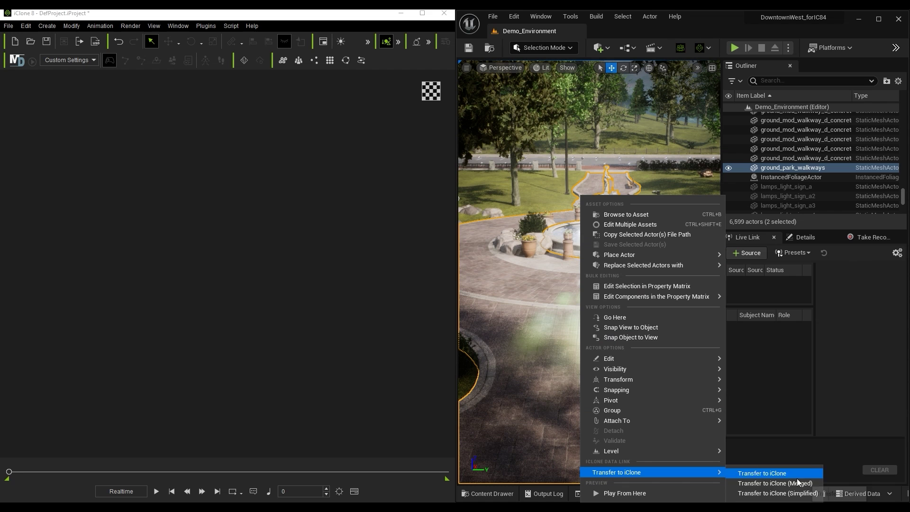
left_click(814, 483)
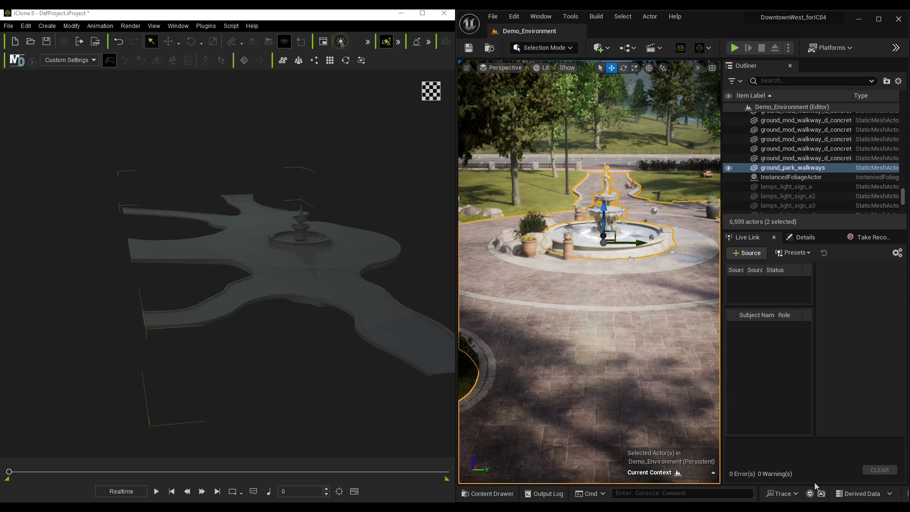
middle_click_drag(298, 142, 335, 230)
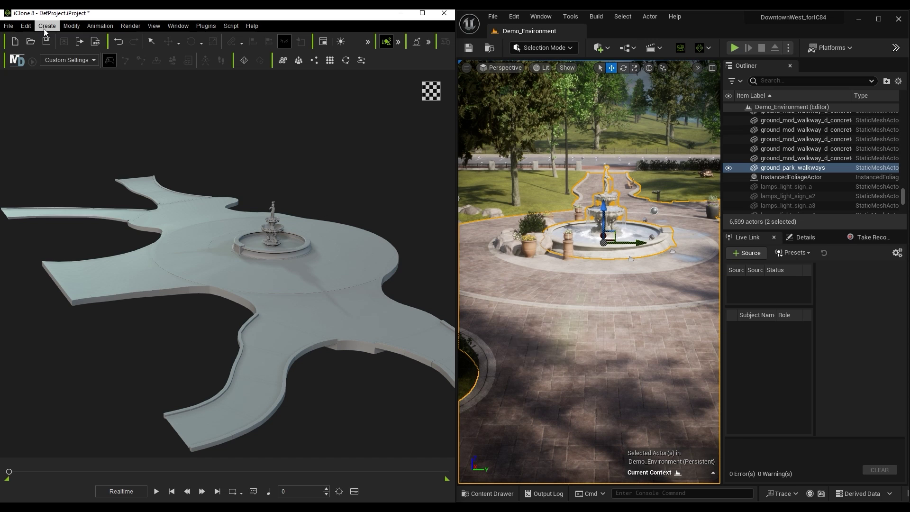
- Generate a navigation mesh over the walkway from Create > Generate NavMesh
left_click(47, 26)
left_click(117, 191)
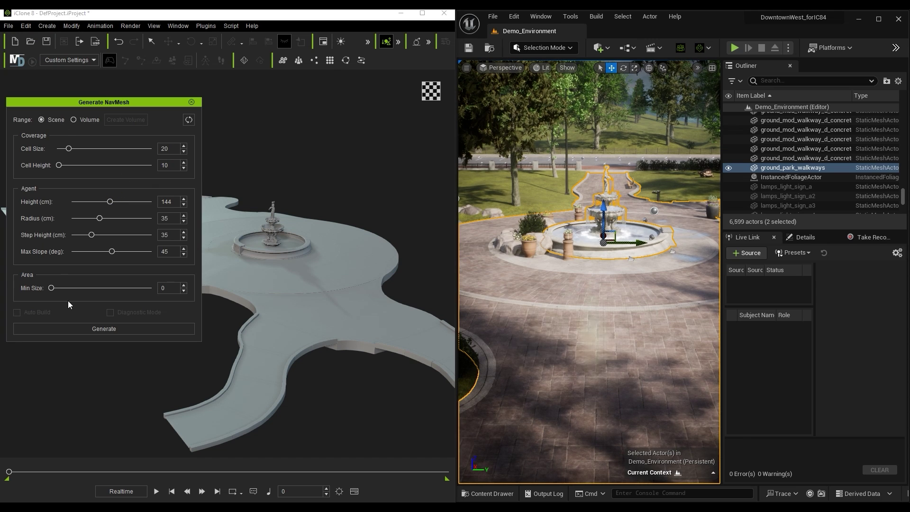
left_click(118, 328)
middle_click_drag(242, 333, 276, 311)
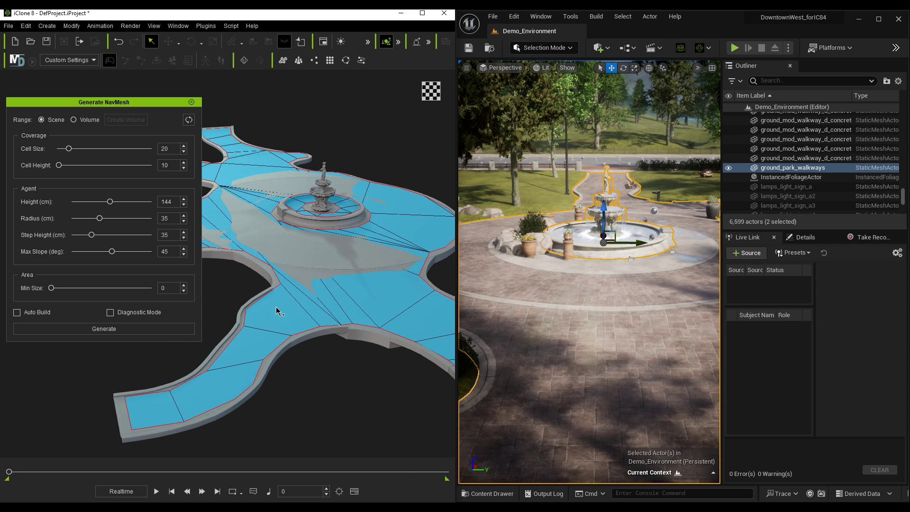
- Turn on Auto Build and Diagnostic Mode, close the NavMesh panel and show the full scene
left_click(42, 312)
left_click(142, 313)
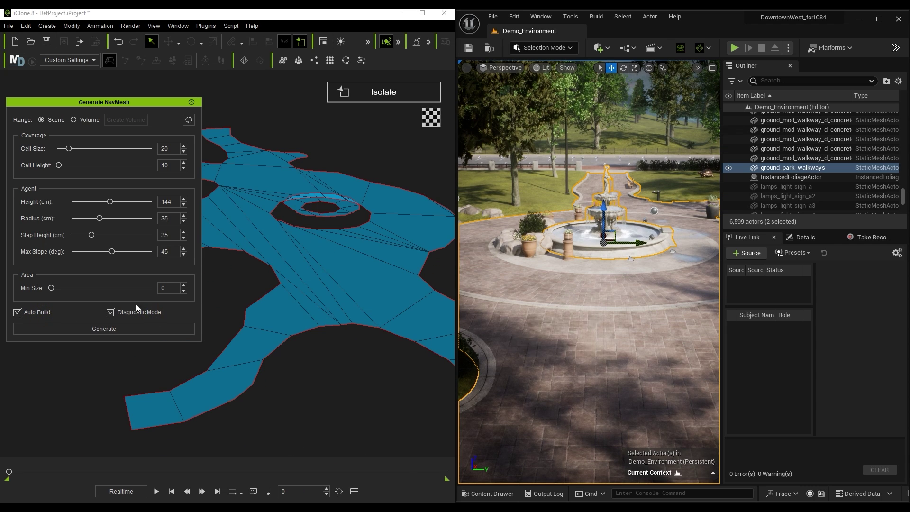
left_click(136, 309)
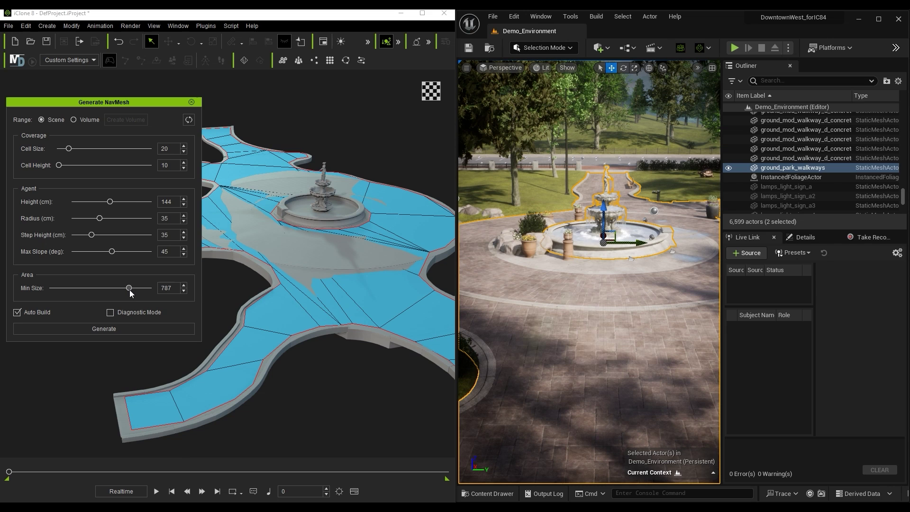
left_click(139, 313)
right_click_drag(274, 274, 250, 288)
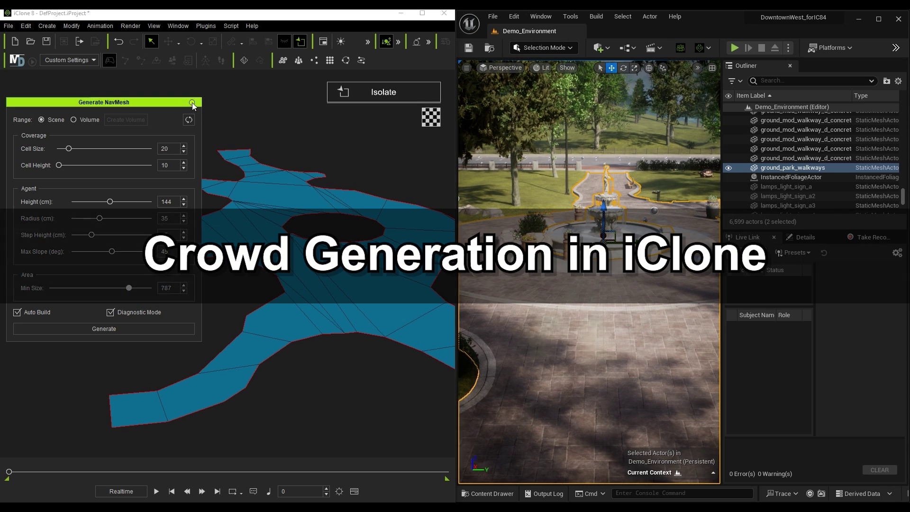
left_click(191, 102)
left_click(330, 92)
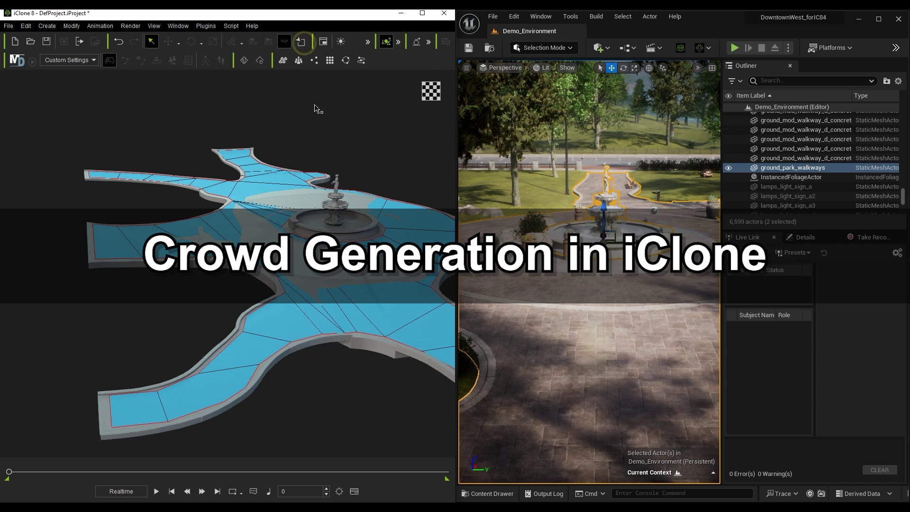
right_click_drag(314, 107, 302, 215)
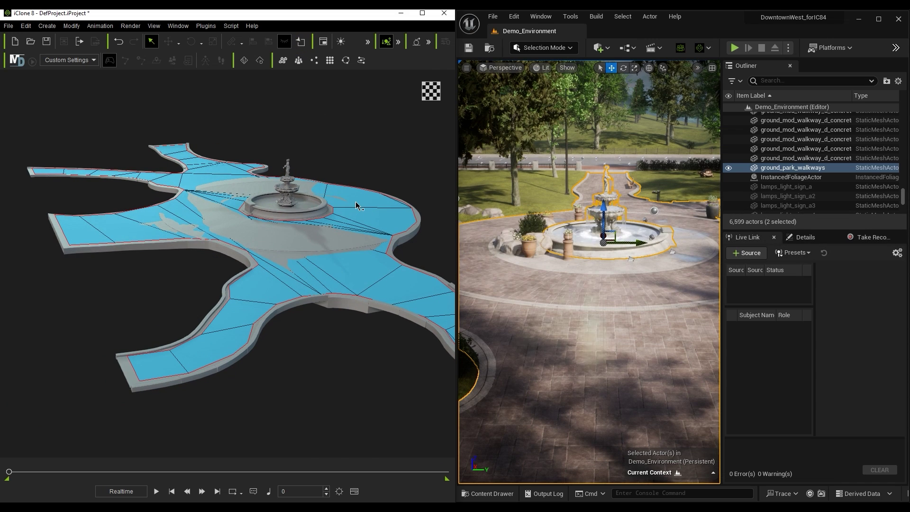
- Open Crowd Generation and pick the walkway navmesh as the spawn object
left_click(45, 28)
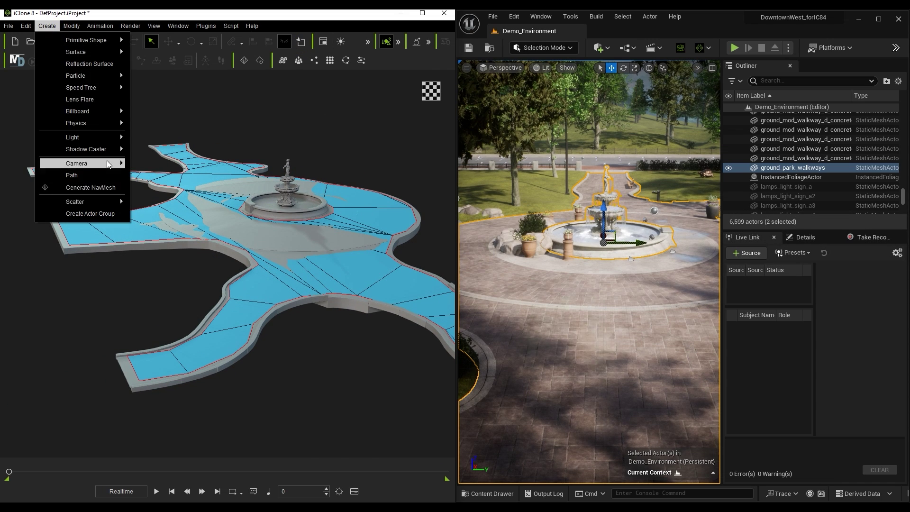
mouse_move(103, 203)
left_click(189, 202)
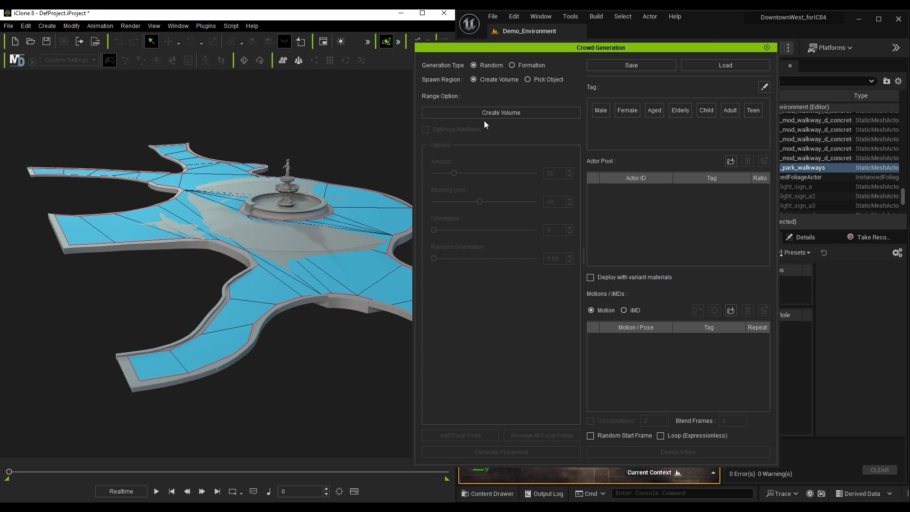
left_click(540, 79)
left_click(518, 114)
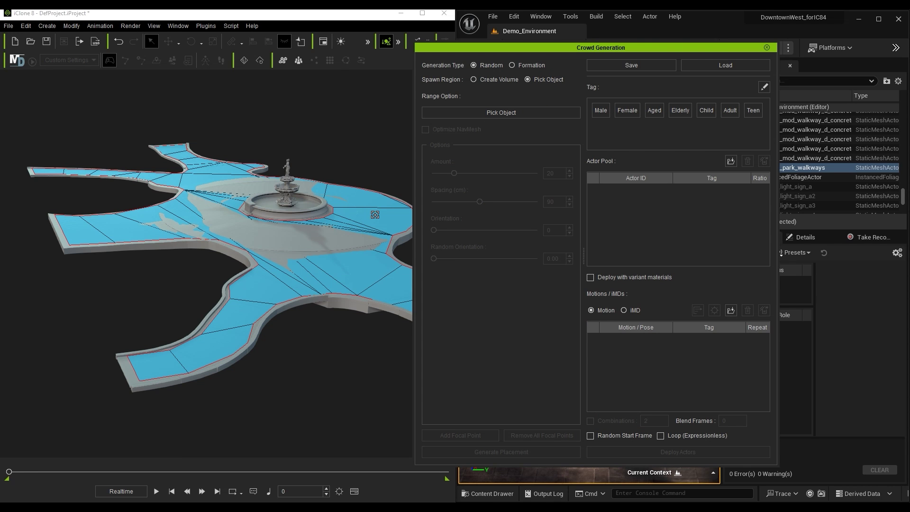
left_click(374, 214)
right_click_drag(209, 186, 235, 194)
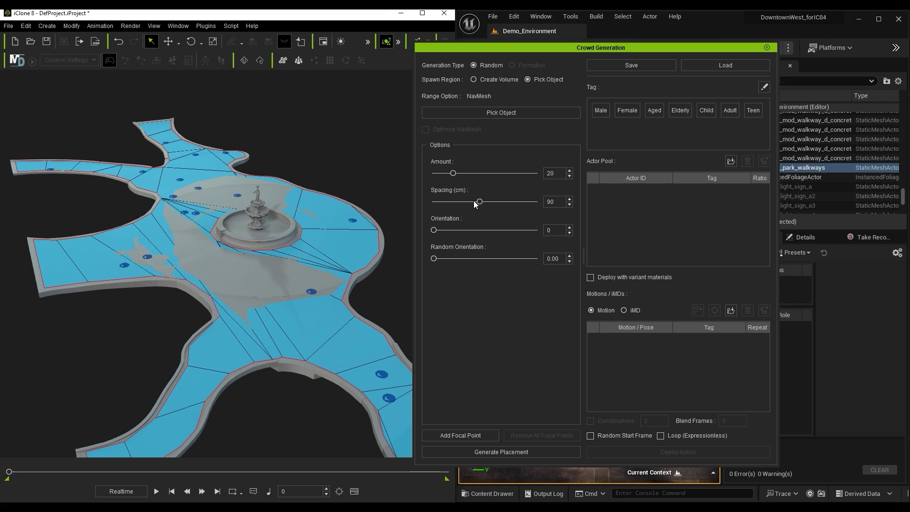
- Set crowd spacing to 105 and orientation to 107, then regenerate placement twice
left_click_drag(479, 201, 502, 201)
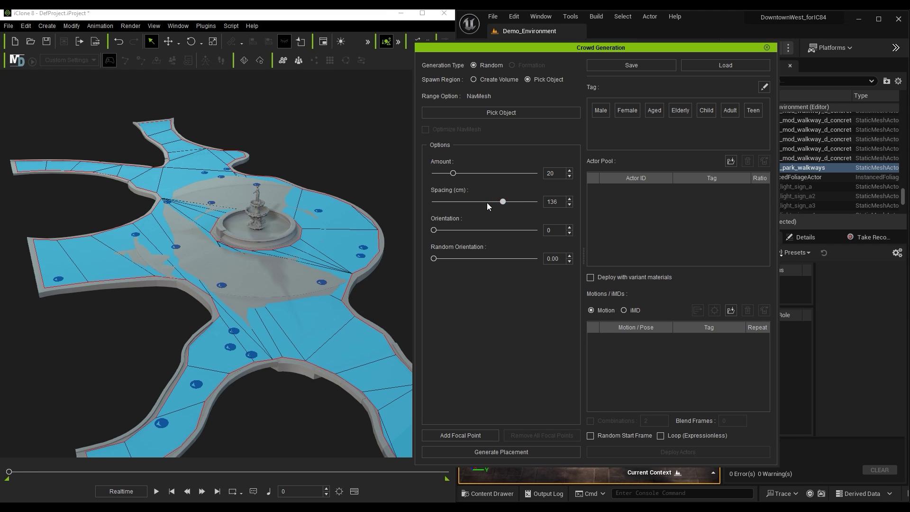
left_click(487, 203)
left_click_drag(433, 230, 464, 231)
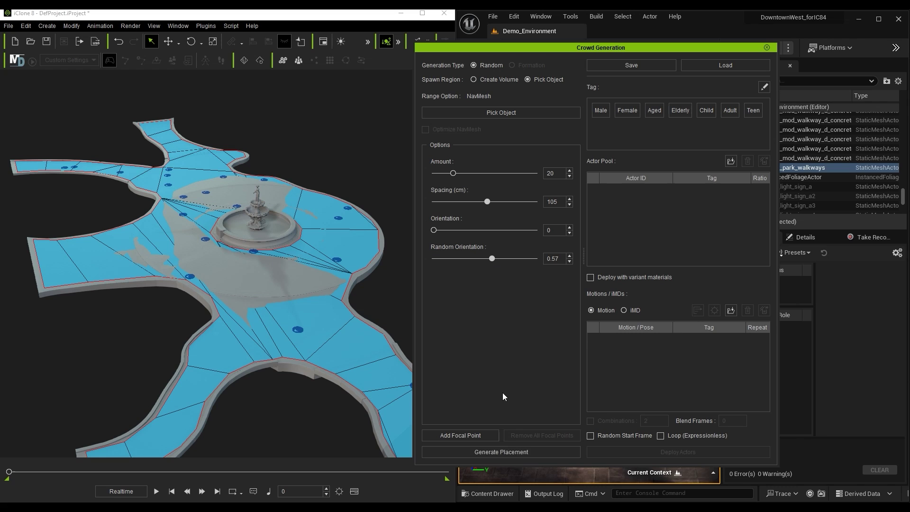
left_click(534, 453)
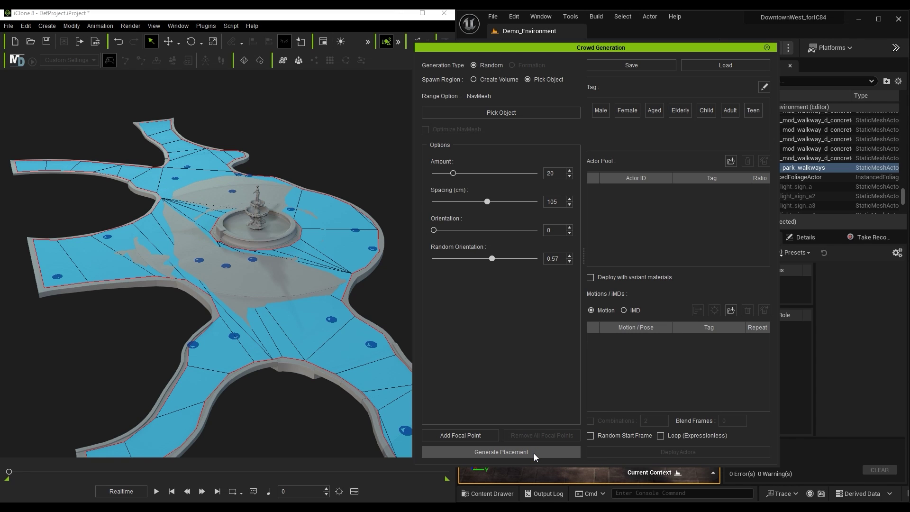
left_click(533, 453)
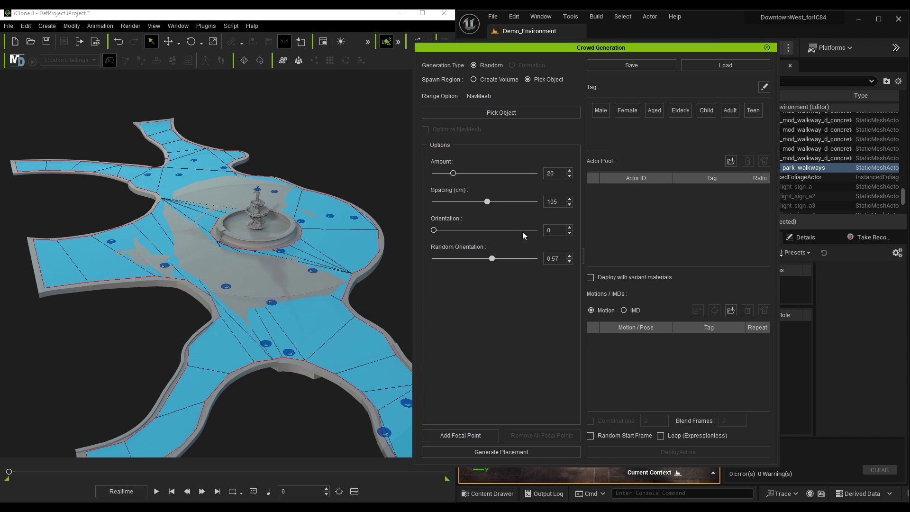
left_click(178, 26)
- Add Business-F-0017 and Business-M-0026 through M-0029 avatars to the Actor Pool
left_click(249, 84)
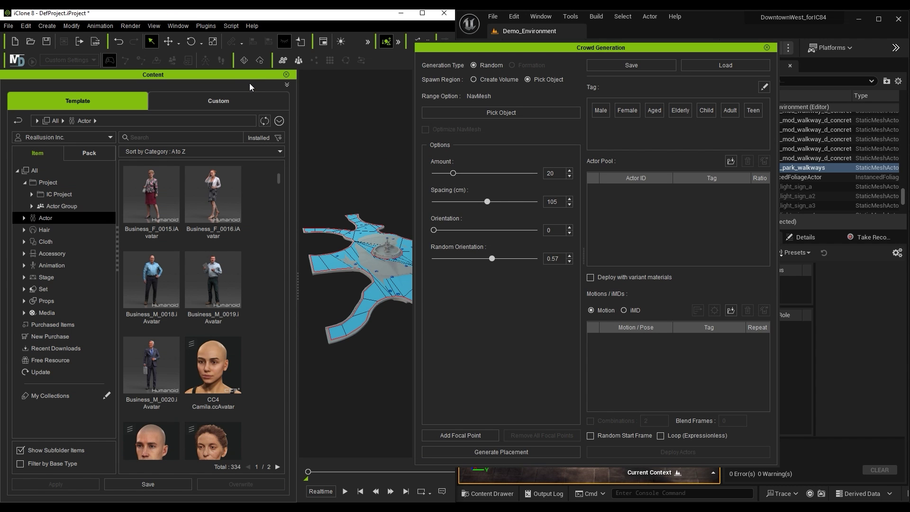
left_click_drag(279, 180, 152, 336)
left_click(233, 192)
left_click_drag(213, 237, 632, 218)
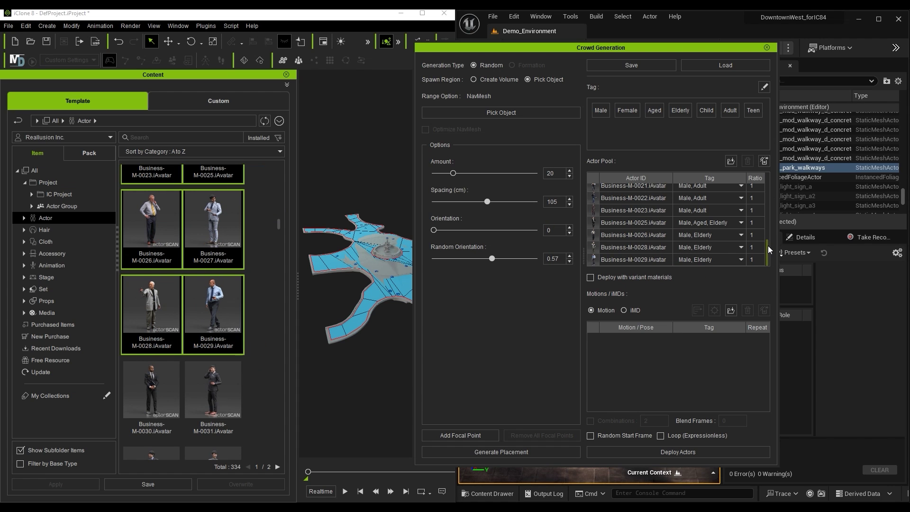
left_click_drag(767, 245, 733, 186)
- Switch crowd motions to iMD and browse to the Motion Director > Crowd Sim folder
left_click(636, 310)
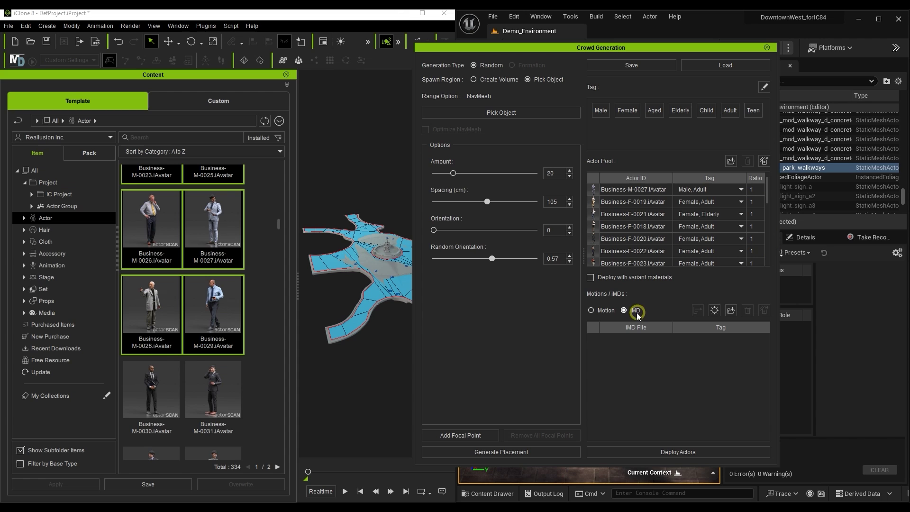
left_click(90, 153)
left_click(77, 241)
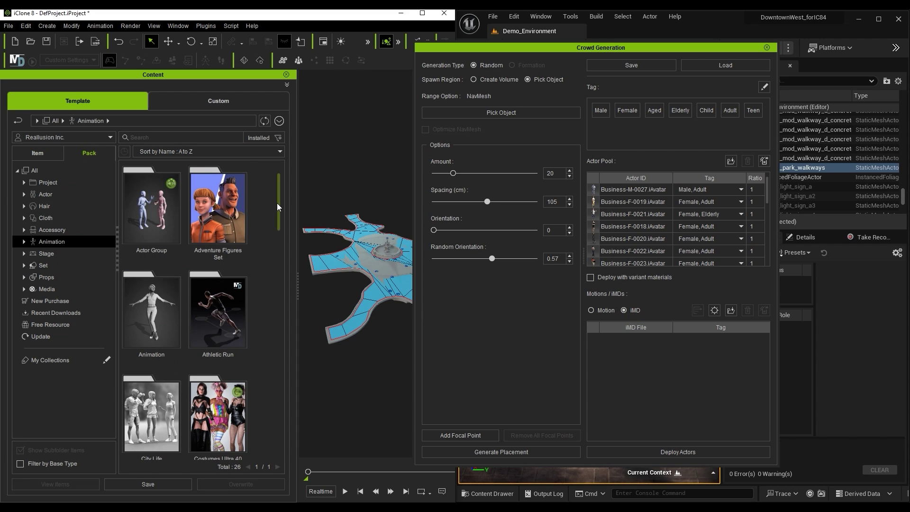
scroll(268, 263, "down", 3)
scroll(268, 275, "down", 5)
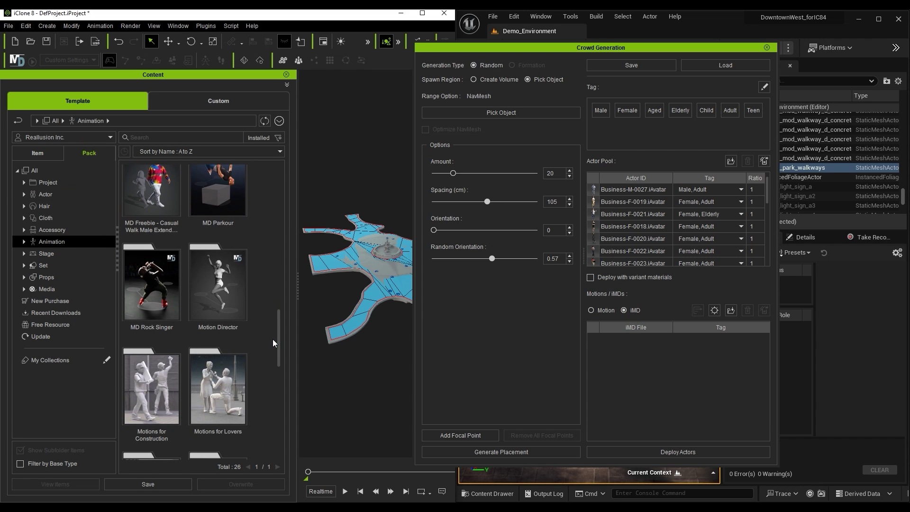
left_click(239, 300)
double_click(240, 300)
left_click(24, 269)
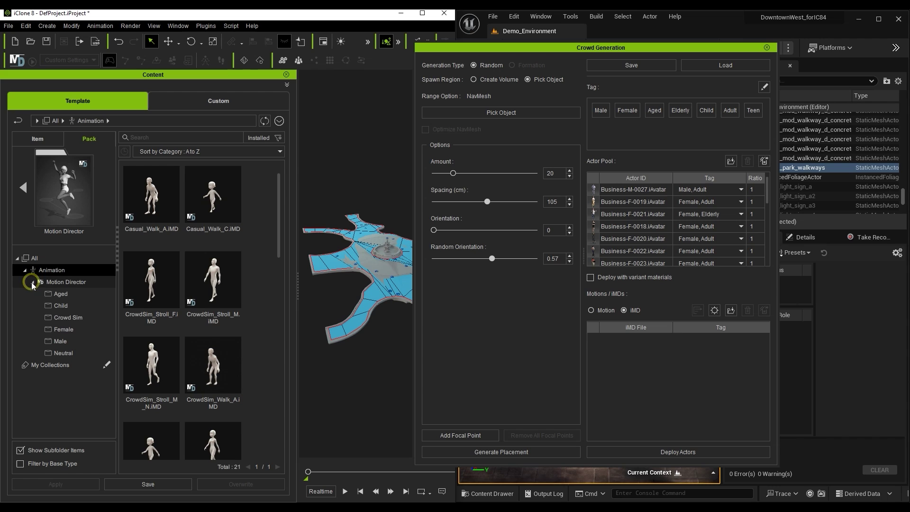
left_click(95, 322)
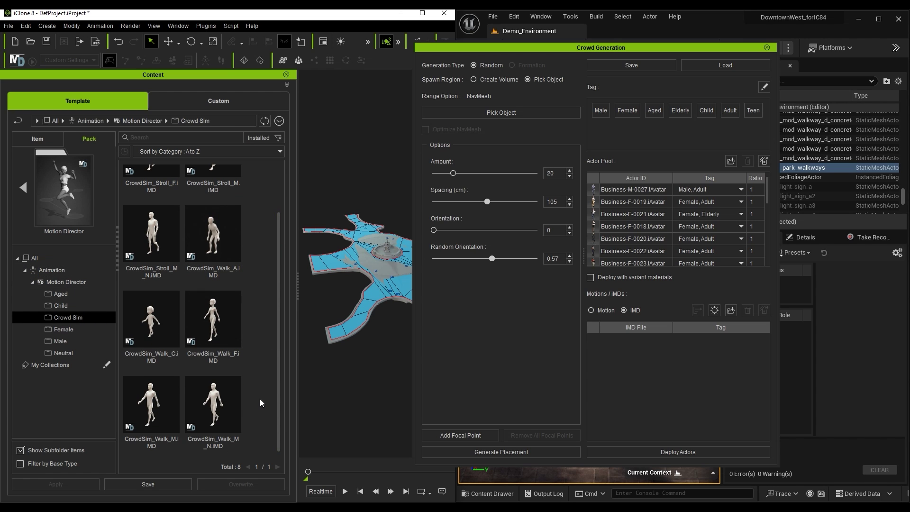
- Add six CrowdSim iMD motions, excluding Walk_A and Walk_C, to the crowd's motion list
left_click_drag(262, 400, 156, 199)
left_click(217, 296, "ctrl")
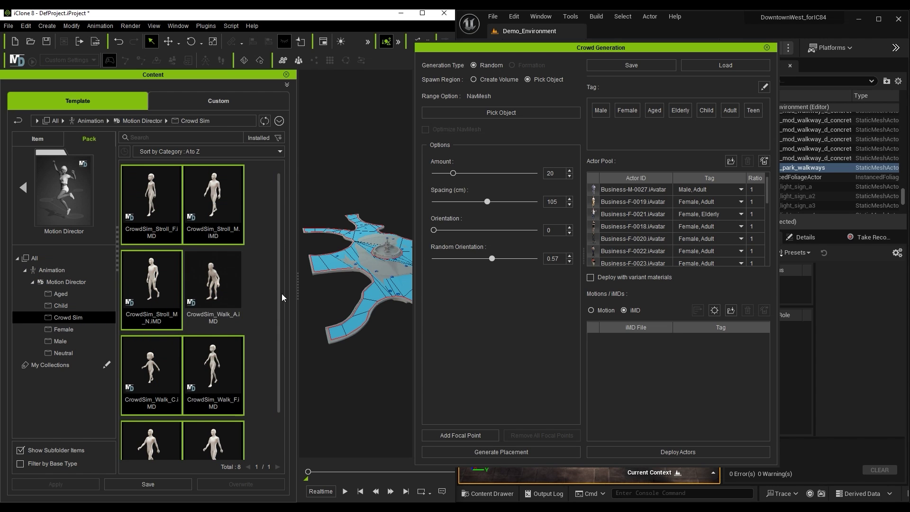
left_click(163, 365, "ctrl")
scroll(280, 237, "down", 1)
left_click_drag(226, 318, 654, 365)
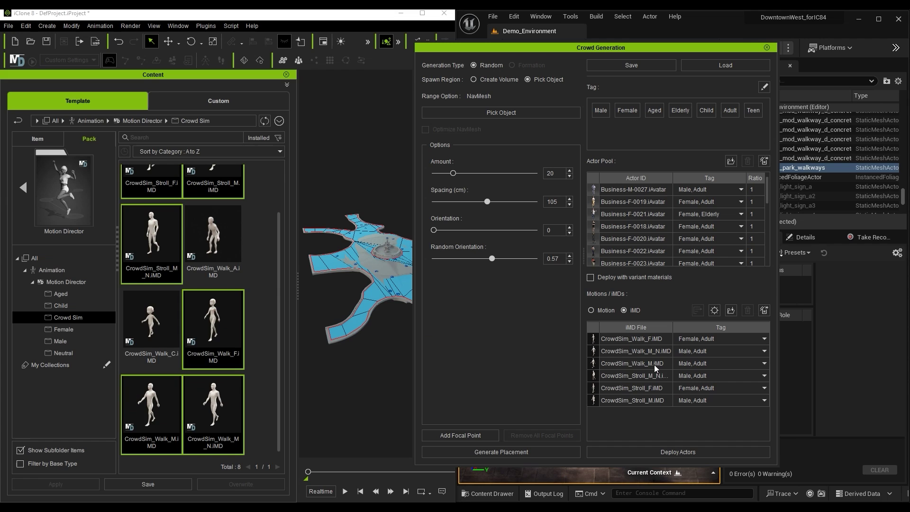
left_click(287, 85)
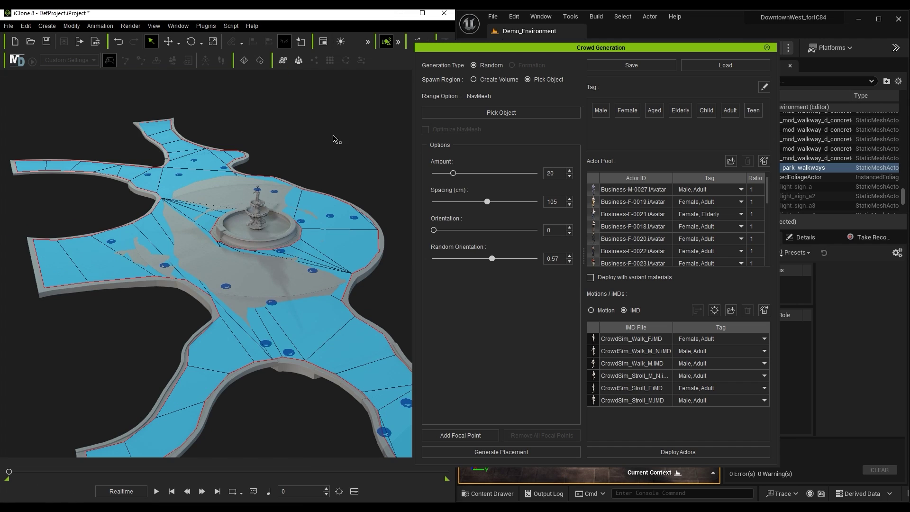
left_click(715, 310)
left_click(320, 234)
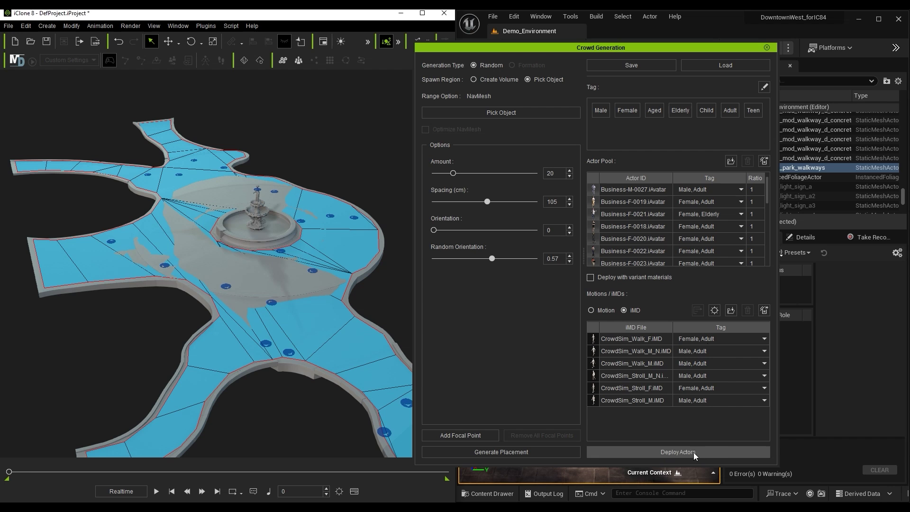
- Deploy twenty crowd actors onto the walkway and start Motion Director on them
left_click(721, 451)
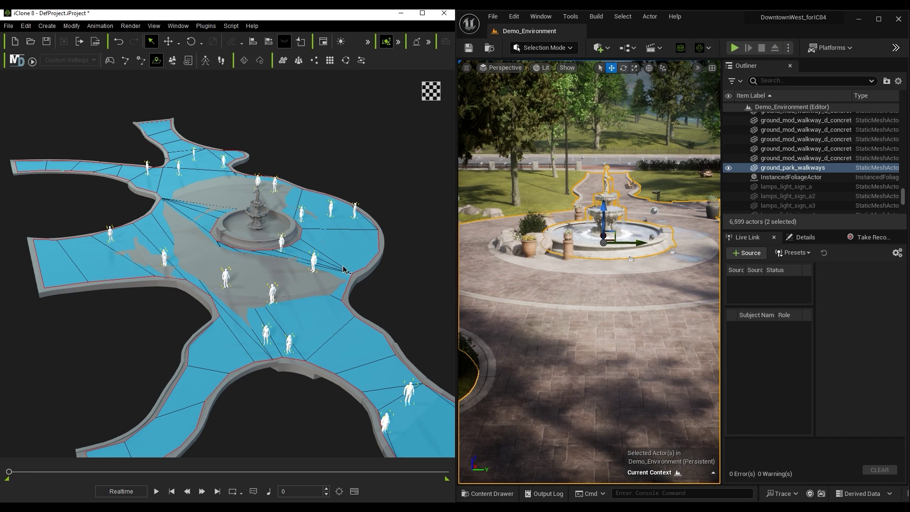
right_click_drag(392, 282, 391, 253)
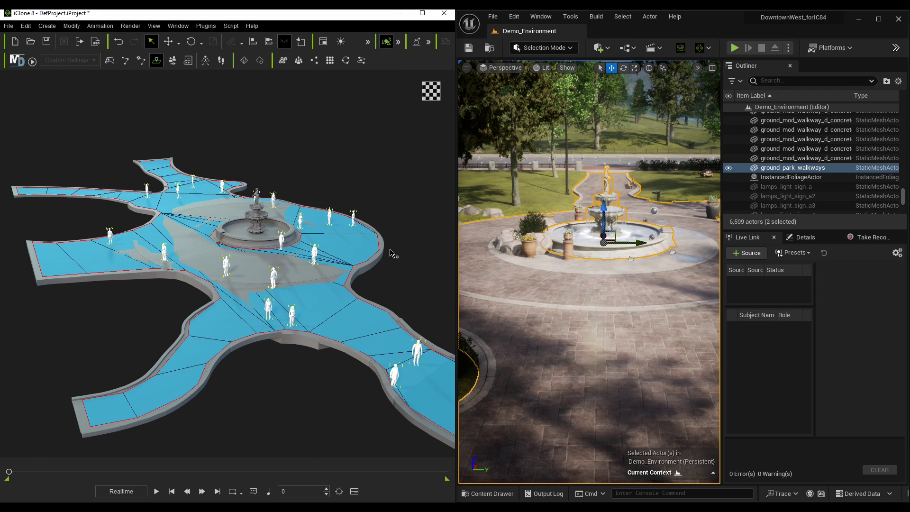
left_click(30, 62)
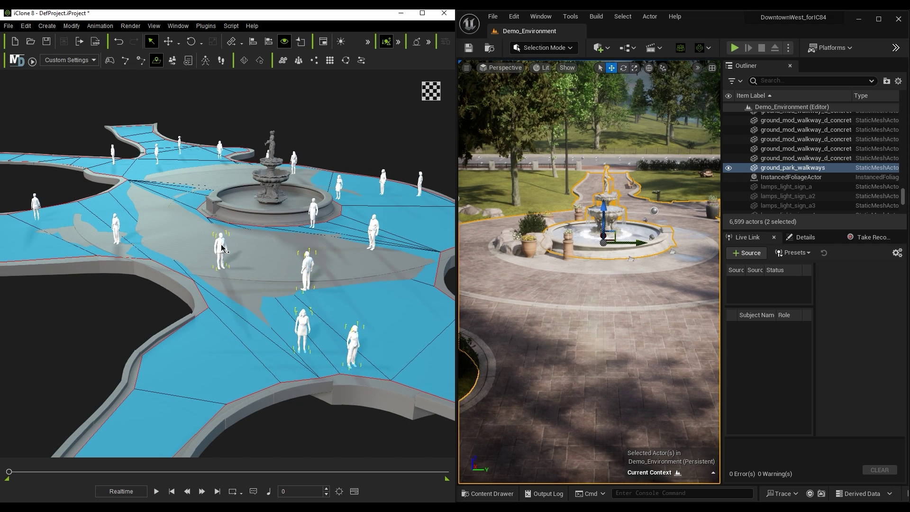
- Enable Lock Feet, accept the warning, then stop the Motion Director preview run
left_click(220, 61)
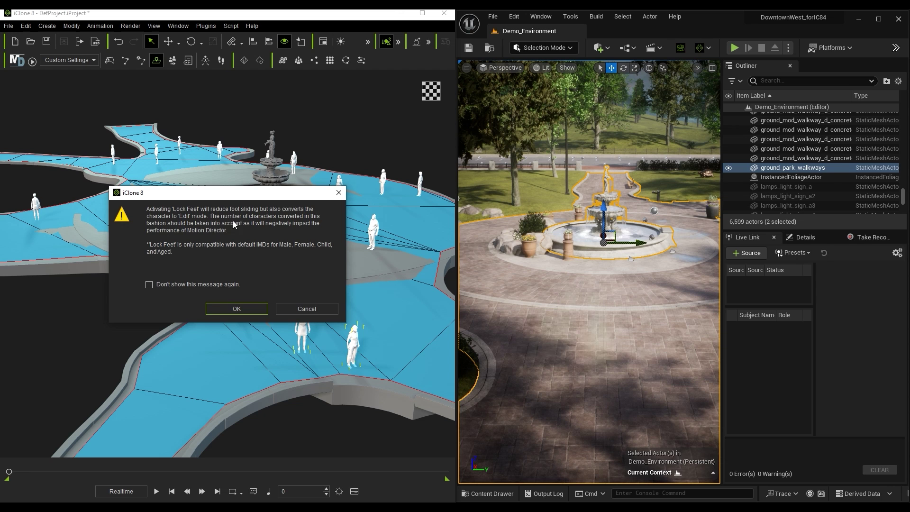
left_click(256, 307)
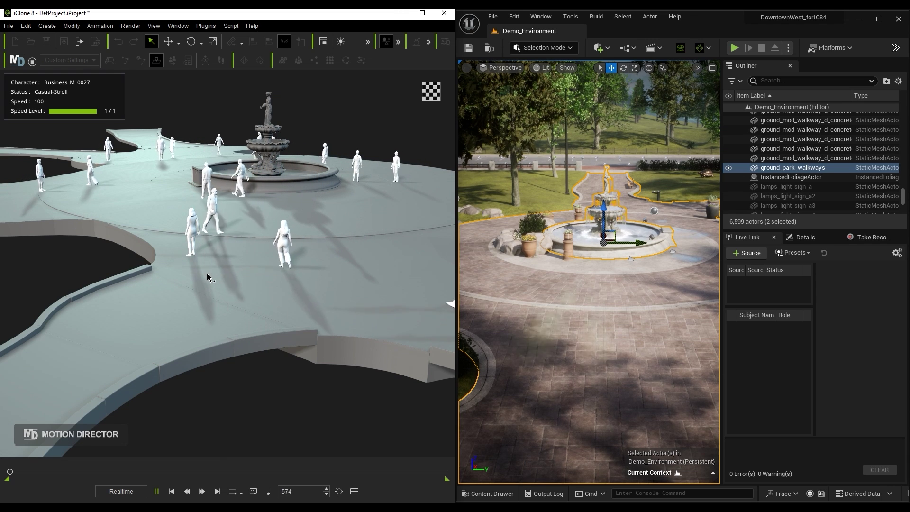
left_click(31, 62)
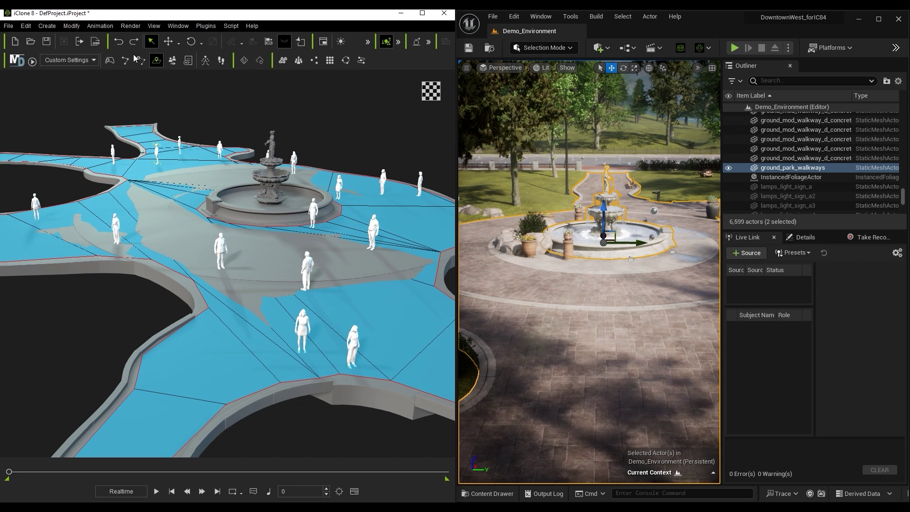
- Open the Motion Director controls and set the start mode to Record Selected
left_click(178, 26)
left_click(243, 189)
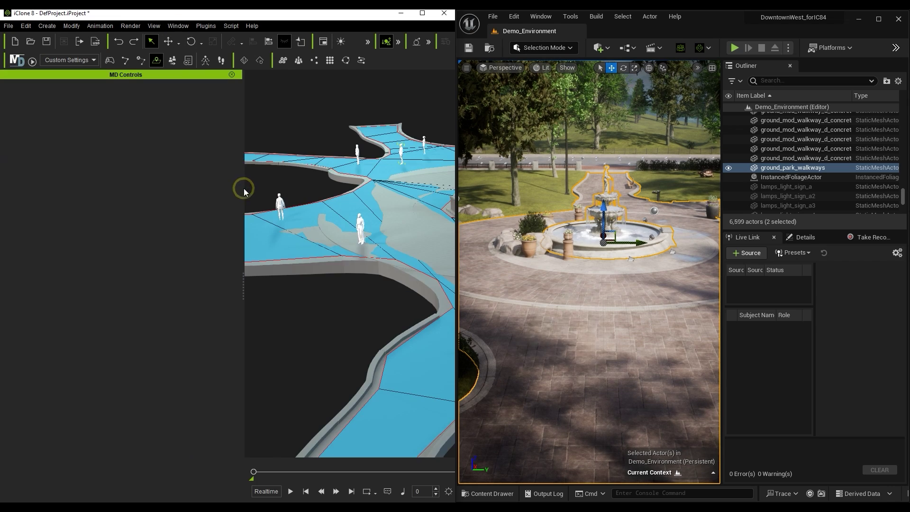
left_click(90, 109)
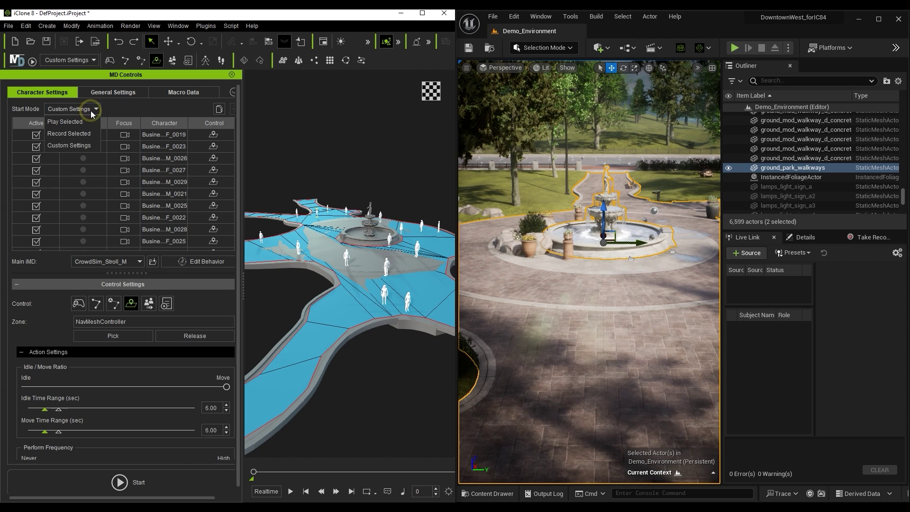
left_click(71, 133)
- Select all crowd characters, record their Motion Director walking, then stop the recording
scroll(176, 199, "down", 5)
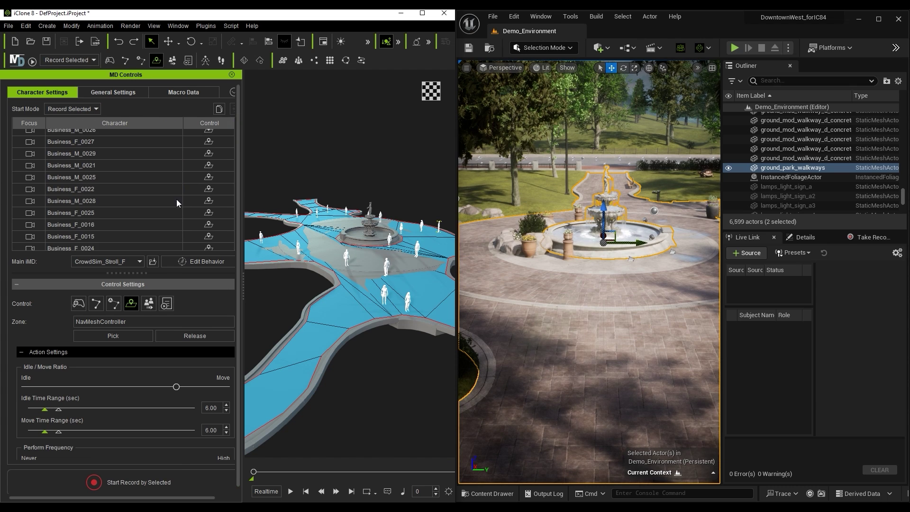
left_click(147, 240, "shift")
scroll(220, 219, "up", 6)
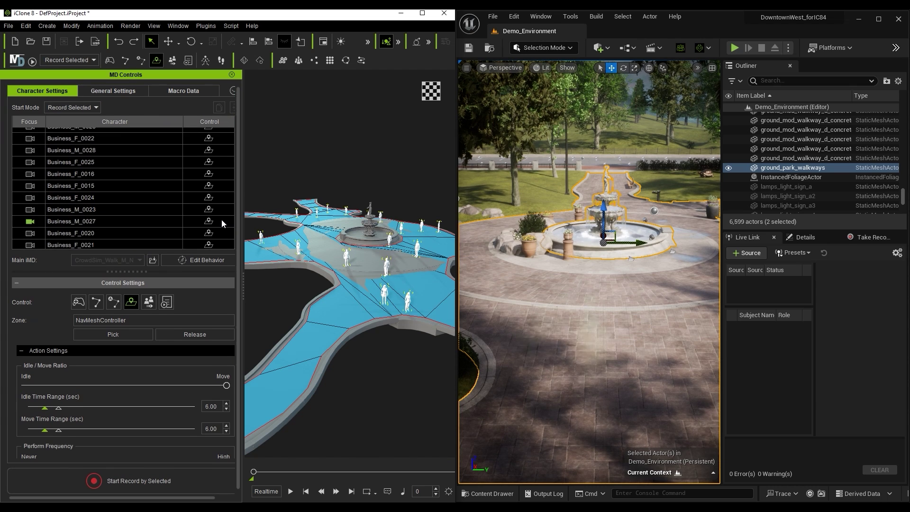
left_click(110, 482)
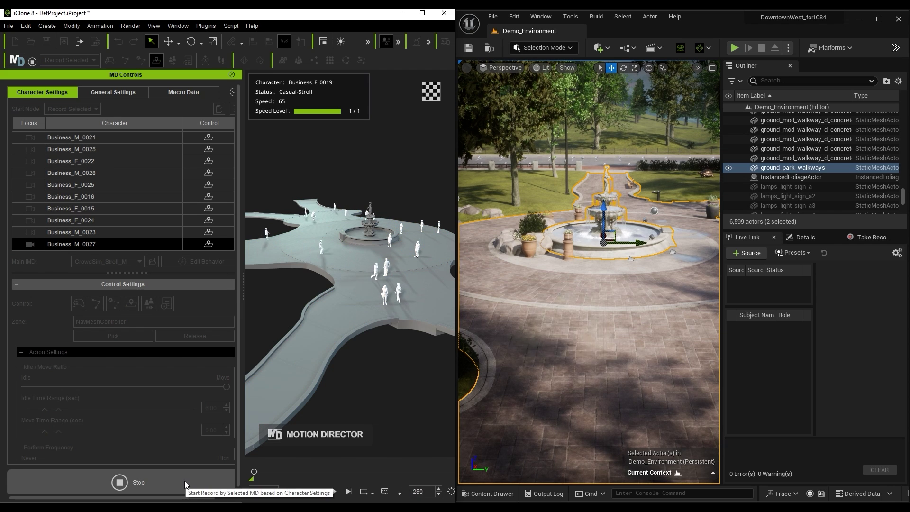
left_click(184, 480)
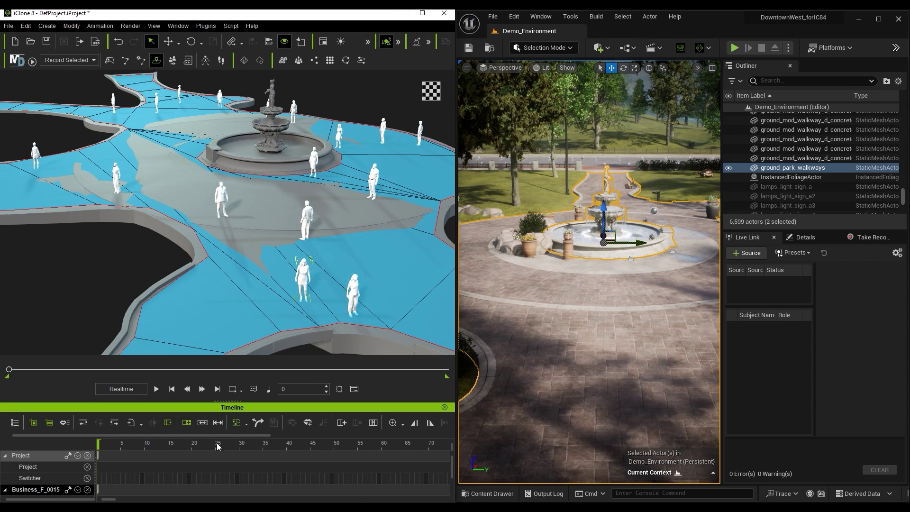
- Expand Business_F_0015's timeline tracks and select its MotionDirector motion clip
left_click(86, 455)
left_click_drag(225, 401, 227, 353)
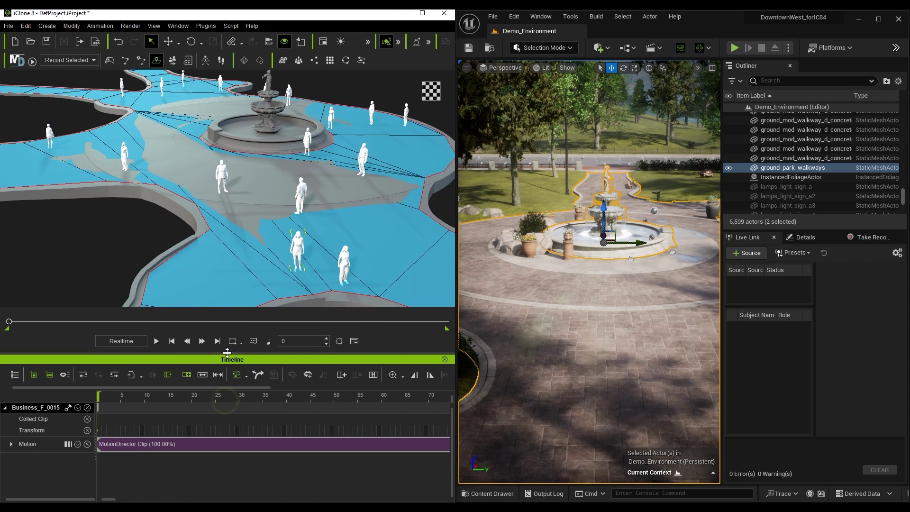
scroll(208, 456, "down", 10)
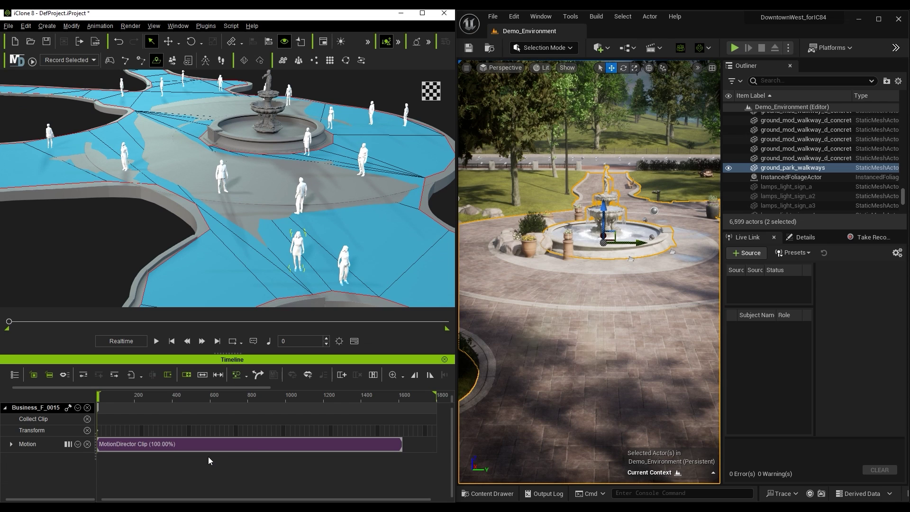
left_click(261, 445)
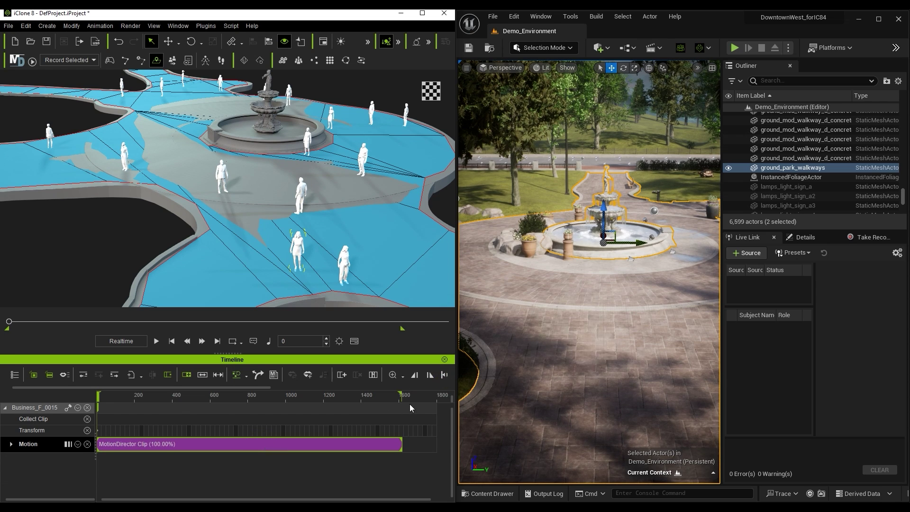
- Show the Scene Manager and widen it so the actor names are readable
left_click(178, 25)
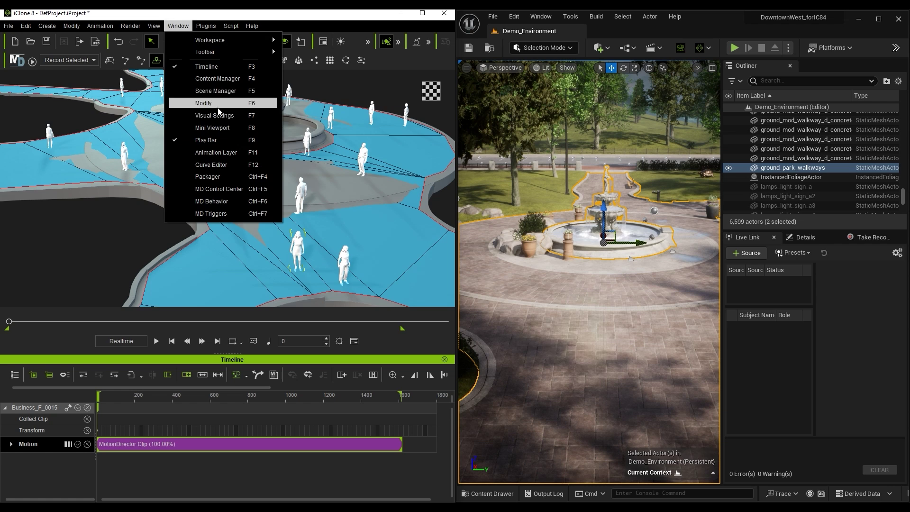
left_click(187, 88)
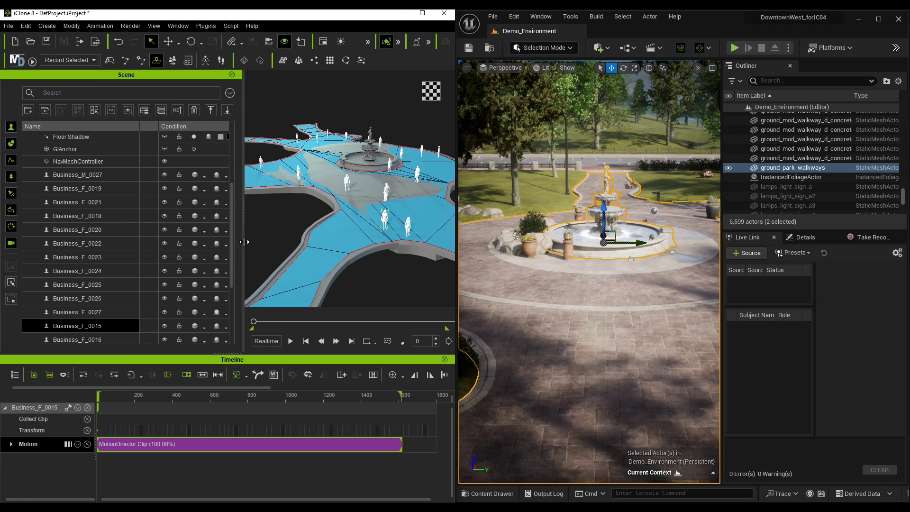
left_click_drag(244, 242, 304, 242)
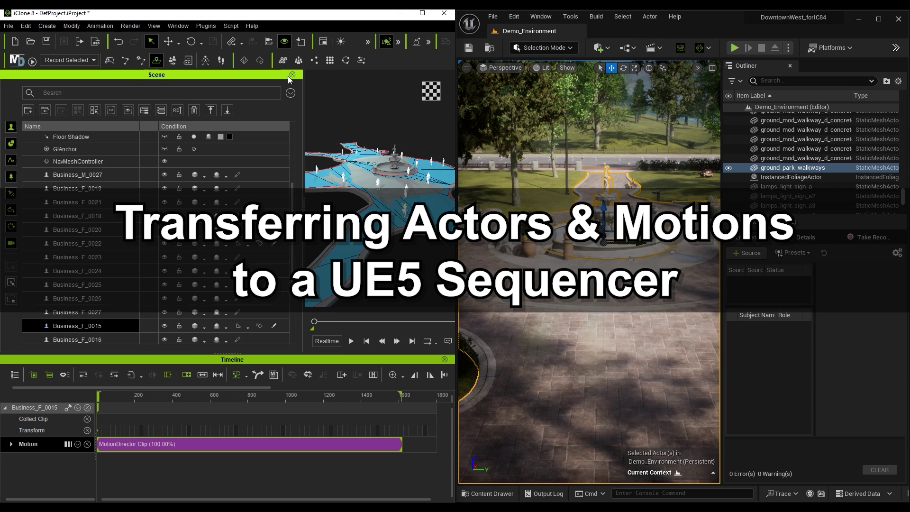
- Close the Scene and Timeline panels and bring up the Unreal Live Link transfer settings
left_click(290, 75)
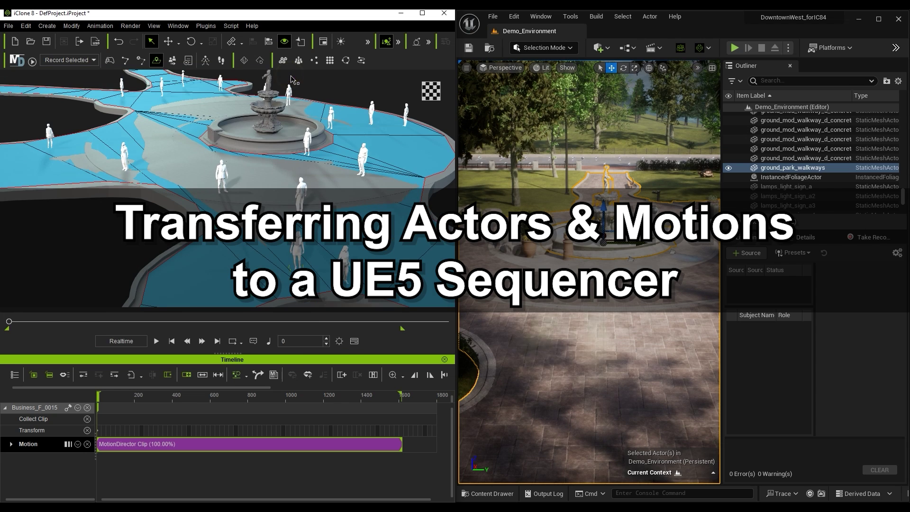
left_click(445, 359)
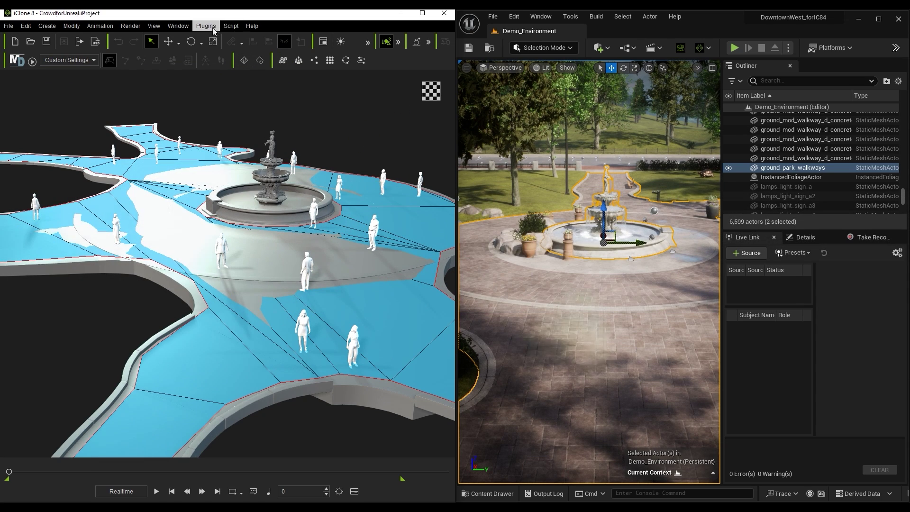
left_click(206, 26)
mouse_move(267, 82)
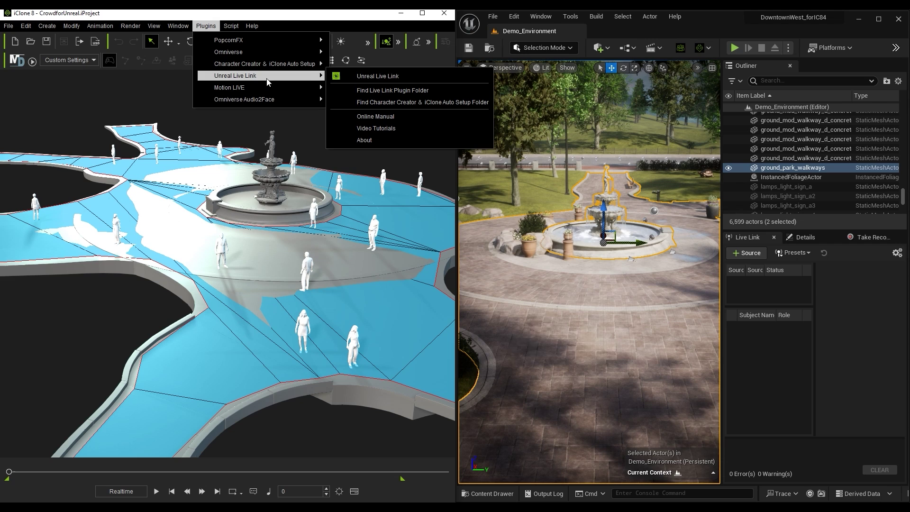
left_click(412, 77)
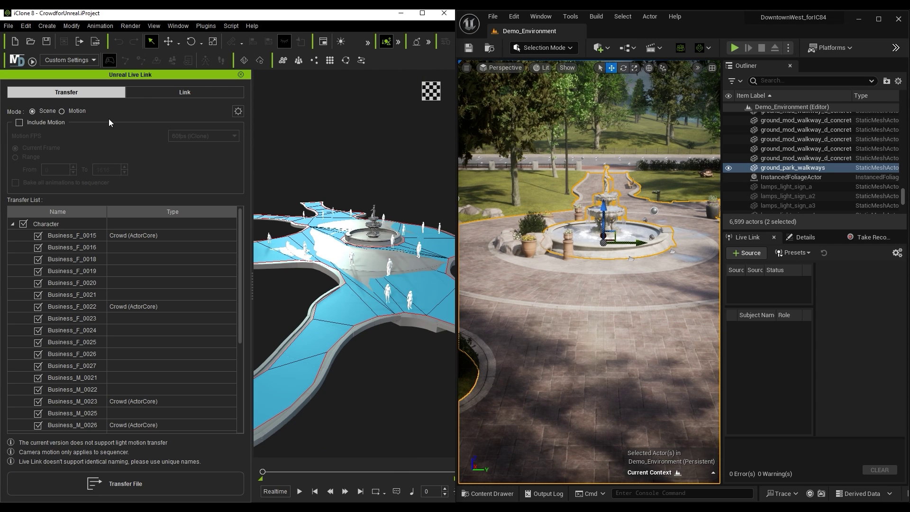
- Include motion over the frame range 0–1616, baking all animations to the sequencer
left_click(19, 123)
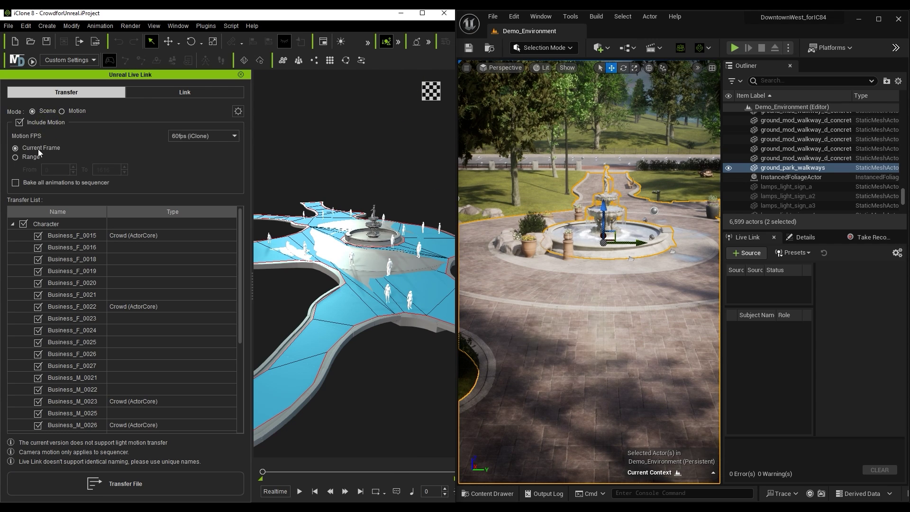
left_click(31, 159)
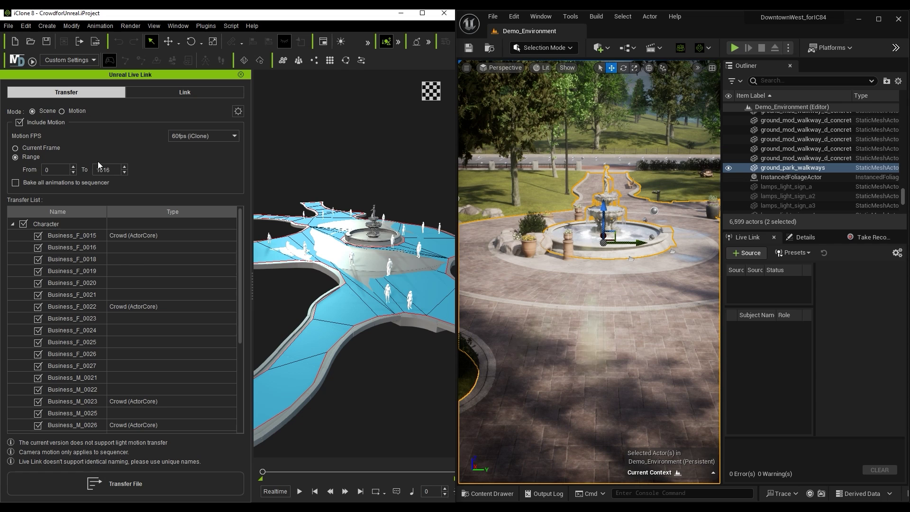
left_click_drag(239, 234, 238, 337)
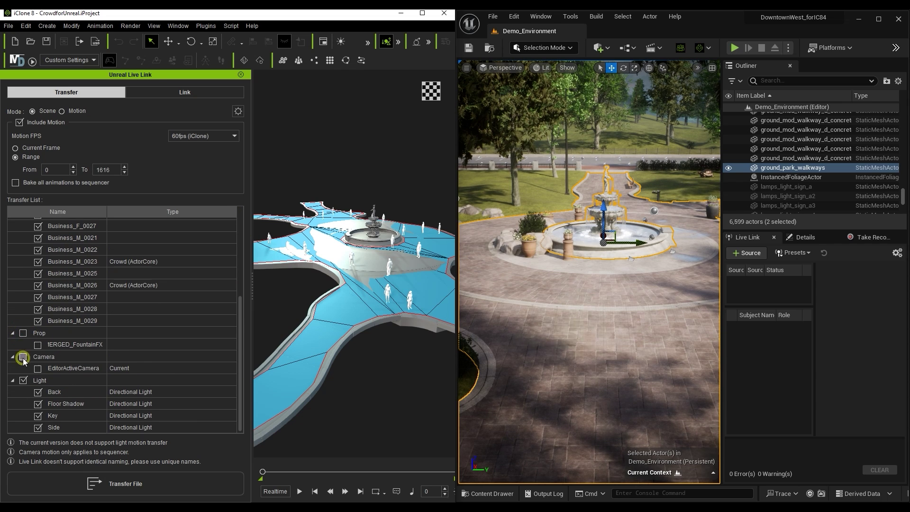
left_click_drag(239, 363, 246, 255)
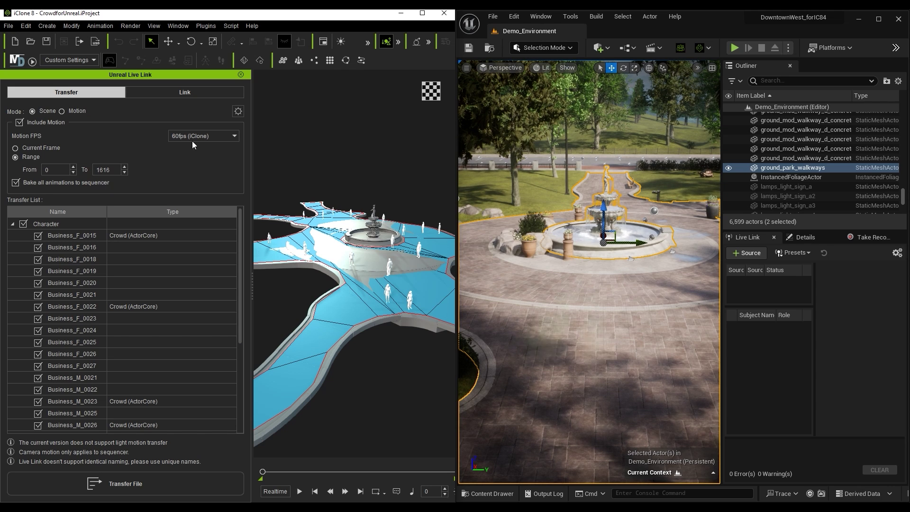
- In Transfer File Settings, turn off Place Assets in Scene and enable Exclude Morph Targets
left_click(238, 112)
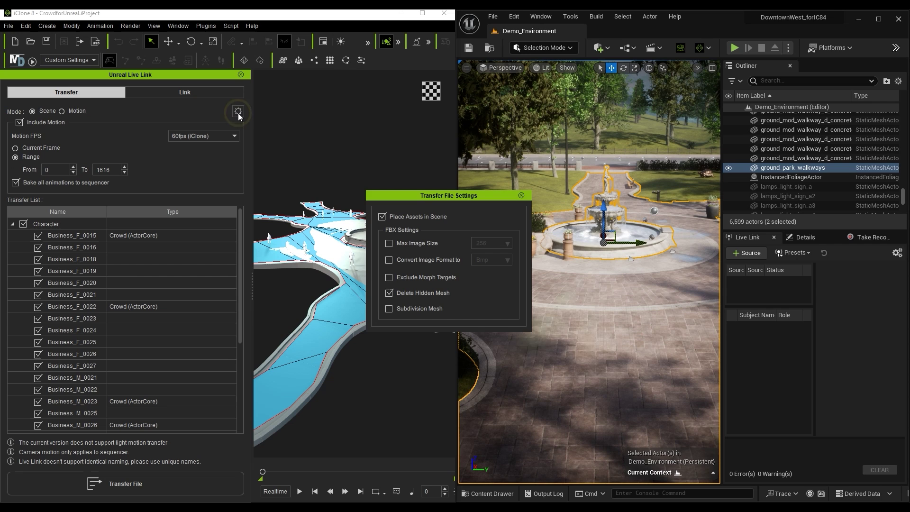
left_click(444, 219)
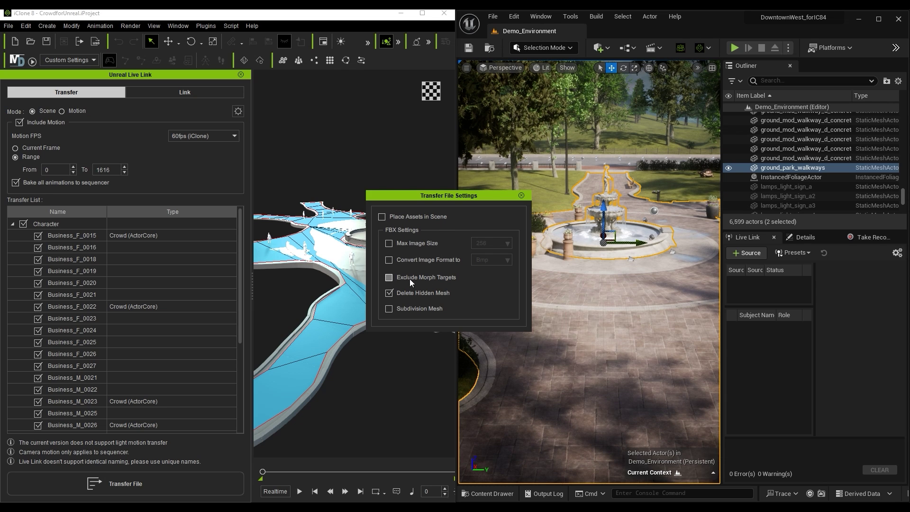
left_click(442, 280)
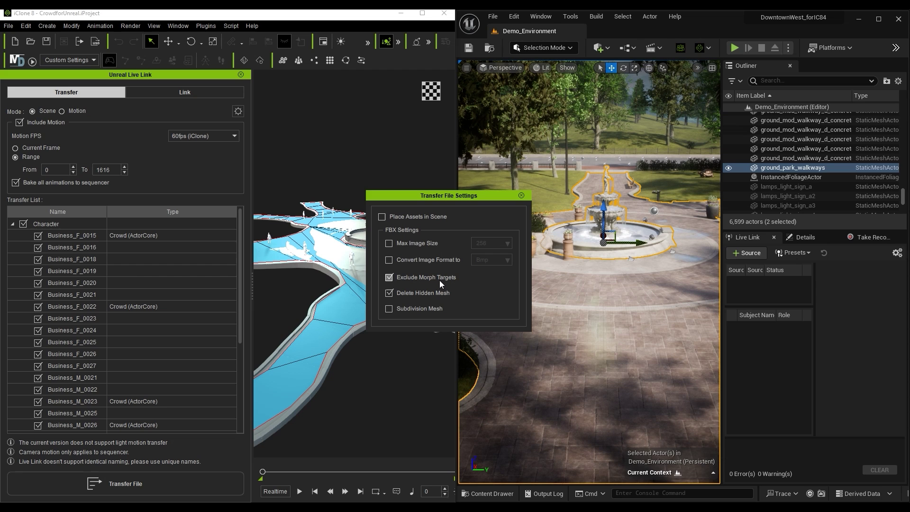
left_click(521, 195)
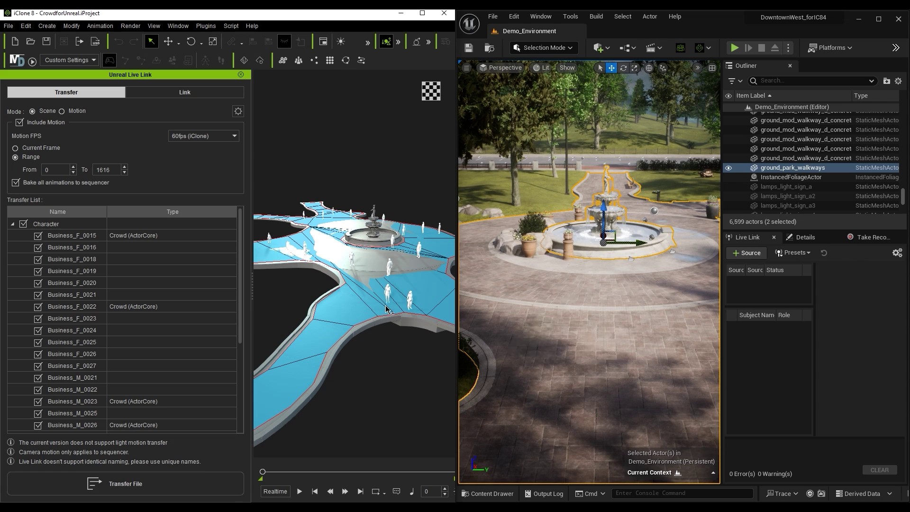
- Transfer the crowd to Unreal and play the resulting RLSequence around the fountain
left_click(203, 481)
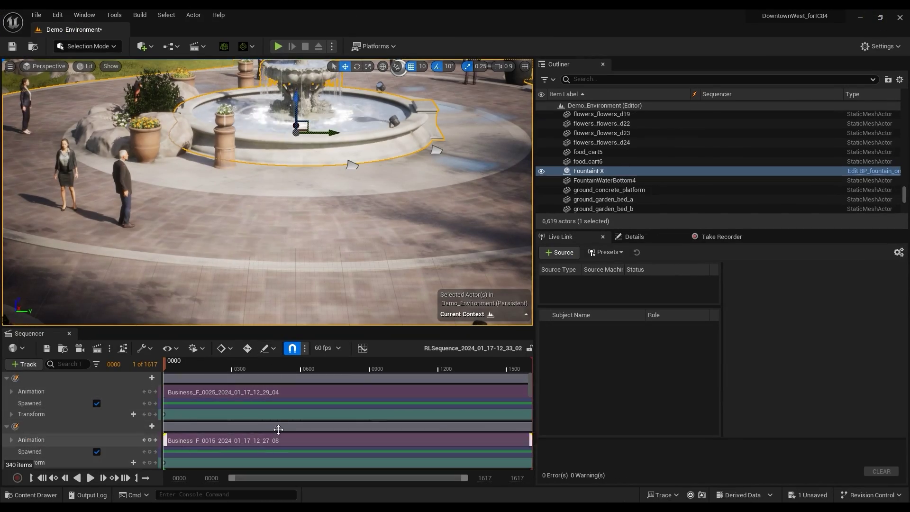
left_click_drag(278, 429, 279, 431)
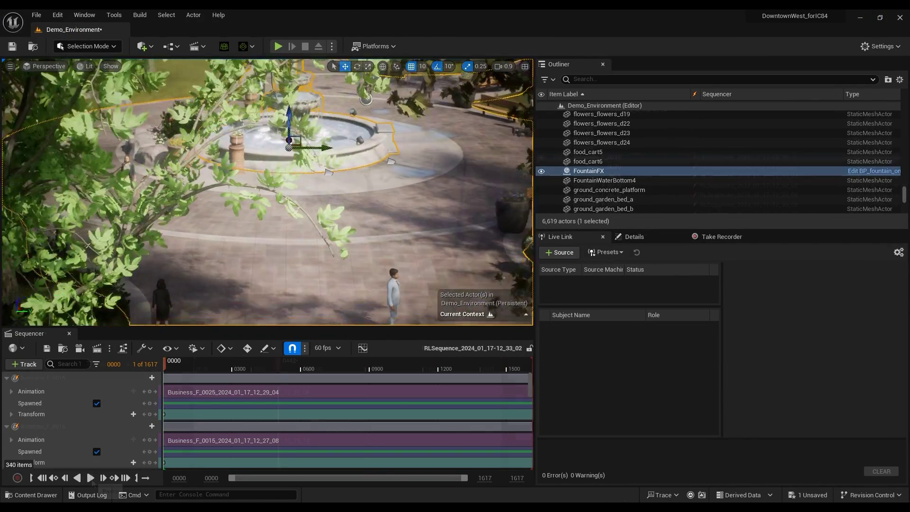
left_click(90, 477)
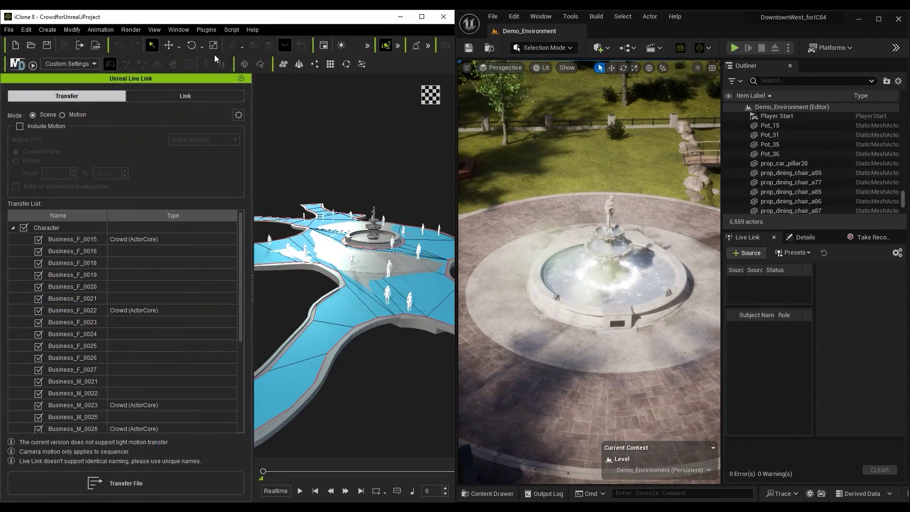
- Drag 2Stand.iActorGroup from the Content Manager into the fountain scene
left_click(178, 29)
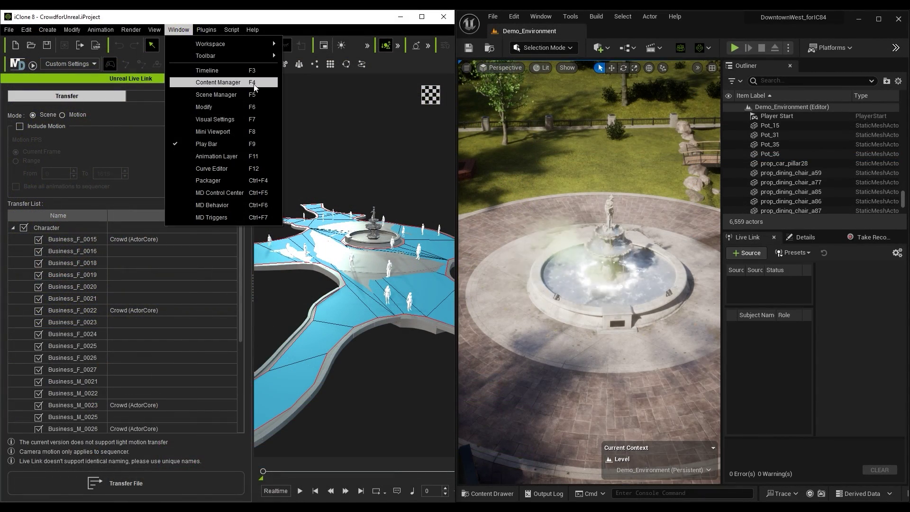
left_click(218, 82)
left_click_drag(154, 220, 350, 313)
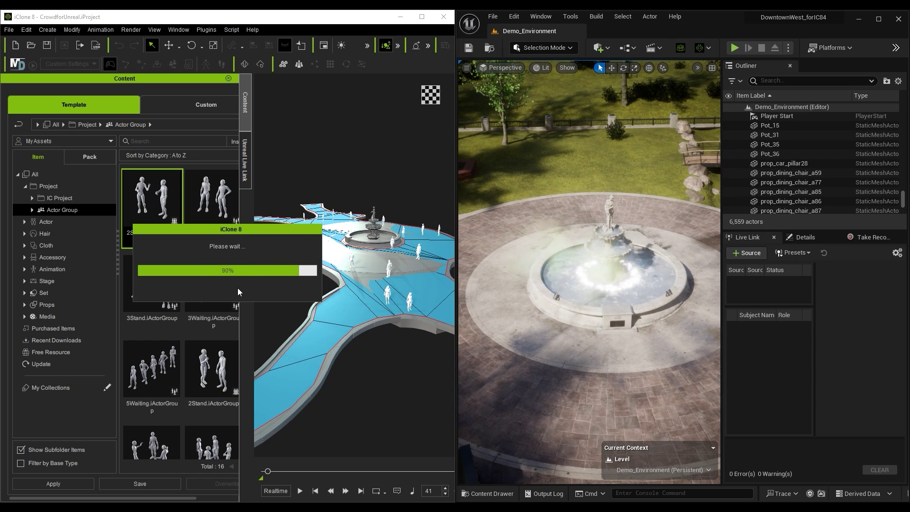
- Keep the 2Stand_MF preset, randomize the group's starting frames, and confirm
left_click_drag(381, 89, 145, 186)
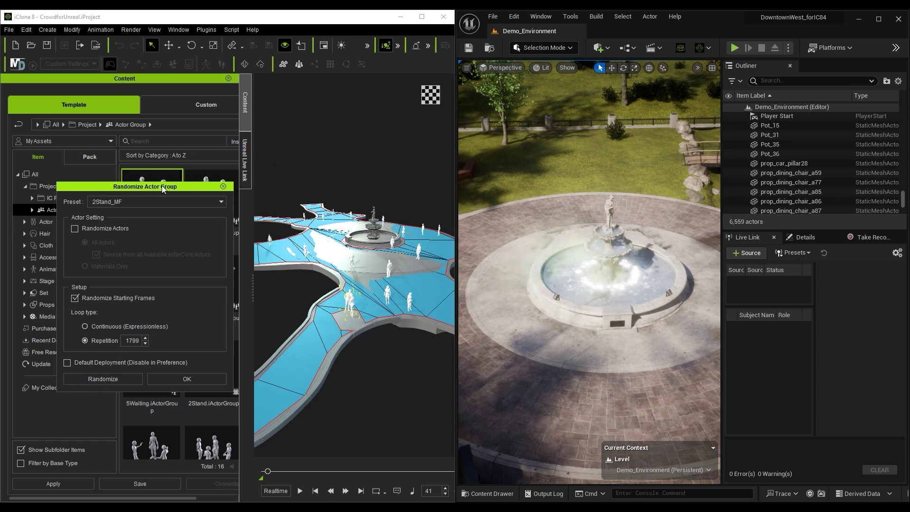
middle_click_drag(350, 199, 249, 257)
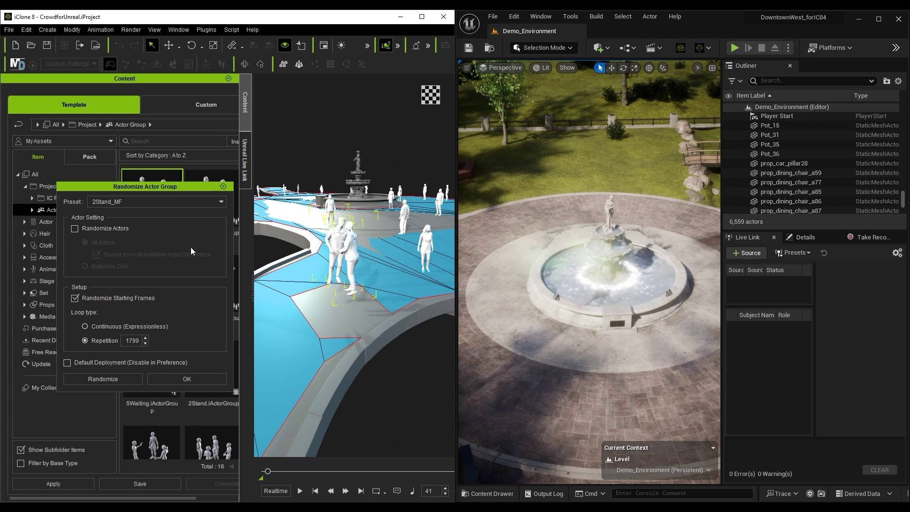
left_click(152, 201)
left_click(151, 200)
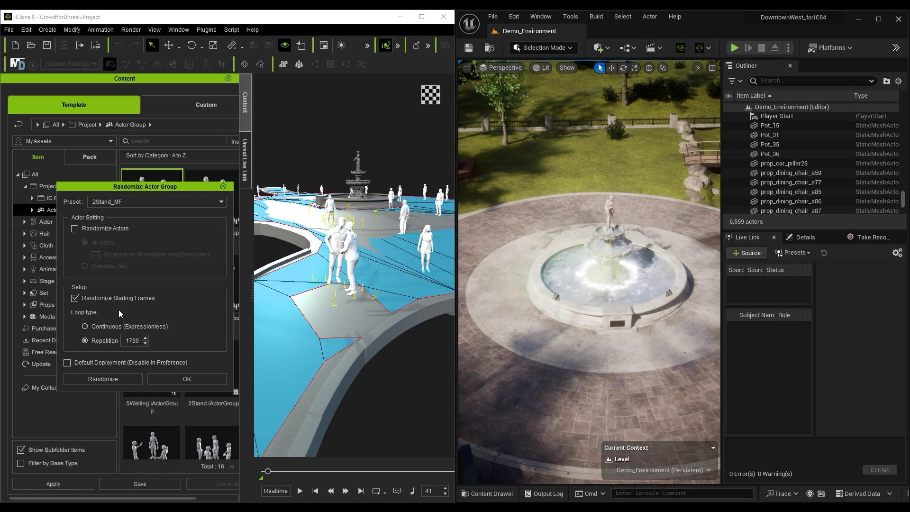
left_click(135, 378)
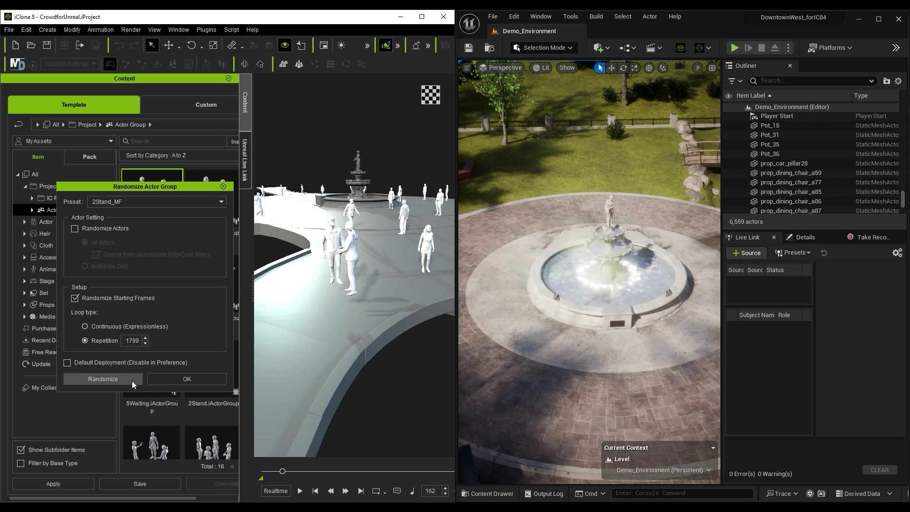
left_click(194, 379)
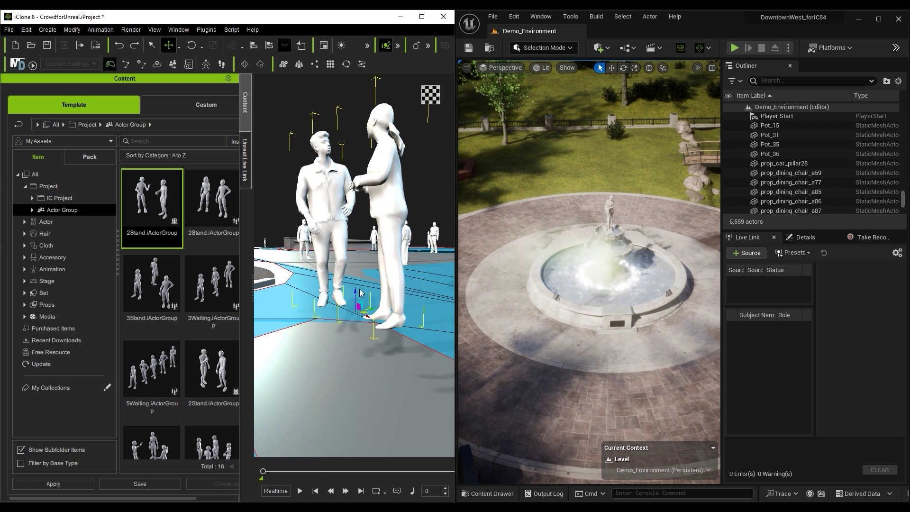
- Pull the view back and play, then stop, the crowd animation
right_click_drag(359, 292, 405, 349)
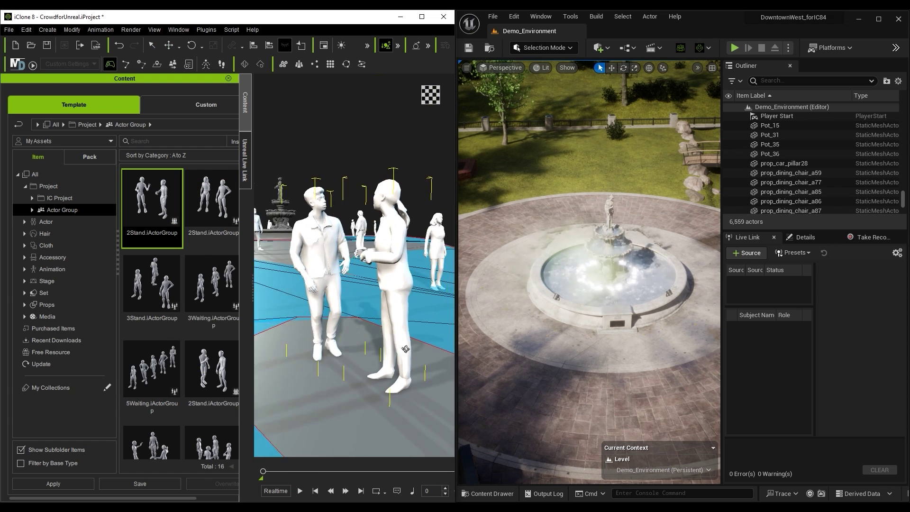
key("space")
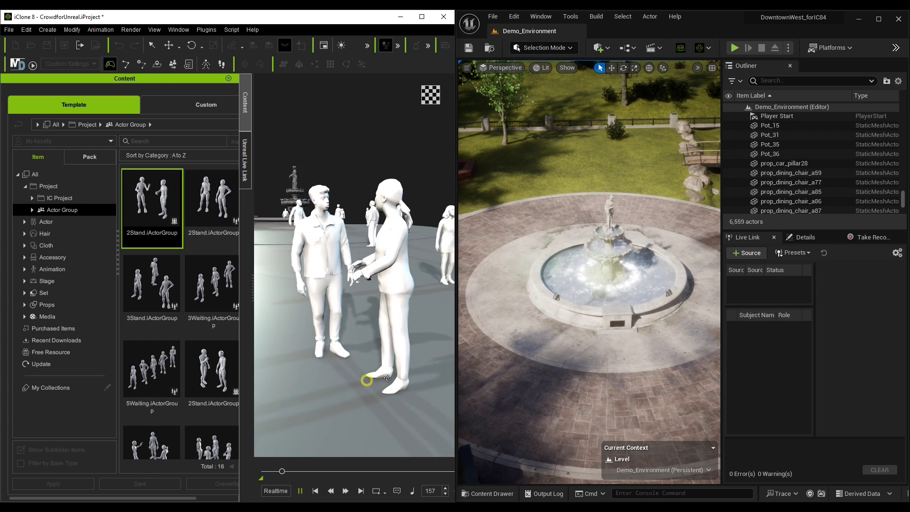
key("space")
- In Unreal Live Link, check Business_F_0, leave out props, and include full-range motion
left_click(244, 159)
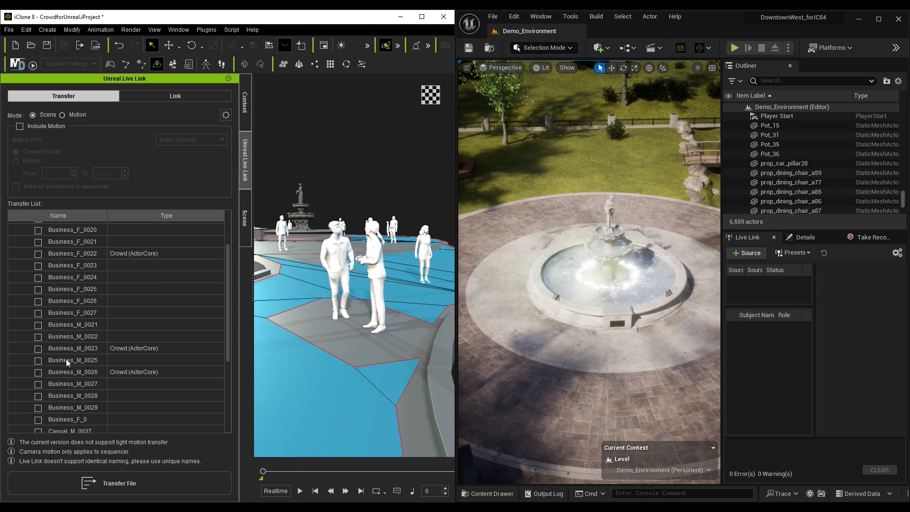
scroll(67, 363, "down", 1)
left_click(38, 391)
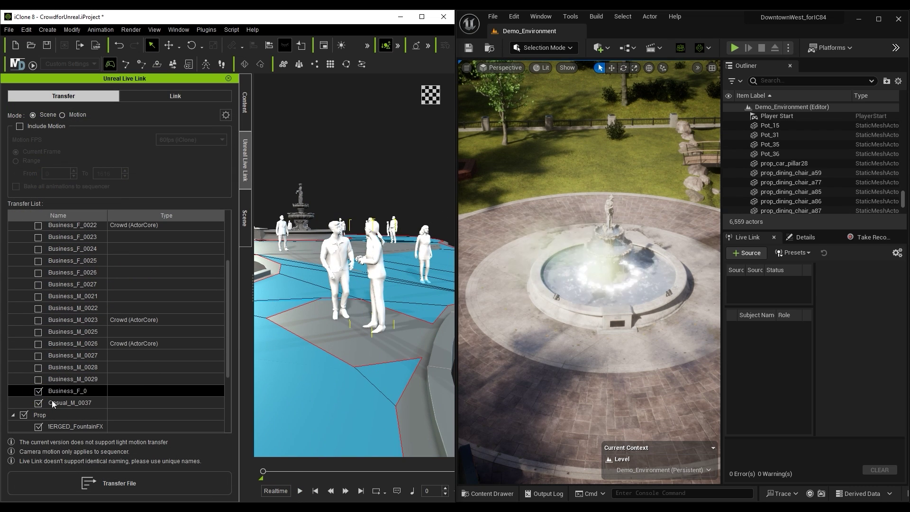
left_click(24, 414)
scroll(52, 404, "down", 3)
scroll(89, 352, "up", 1)
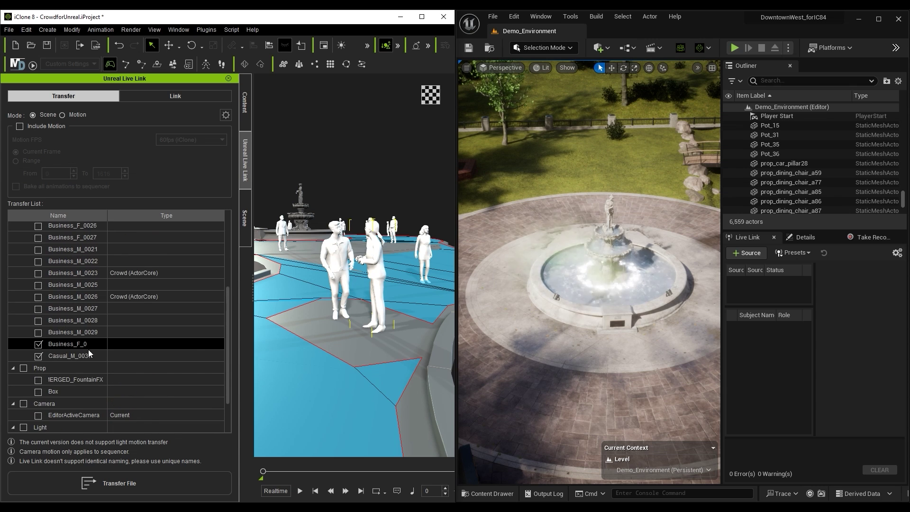
scroll(89, 353, "up", 5)
left_click(20, 126)
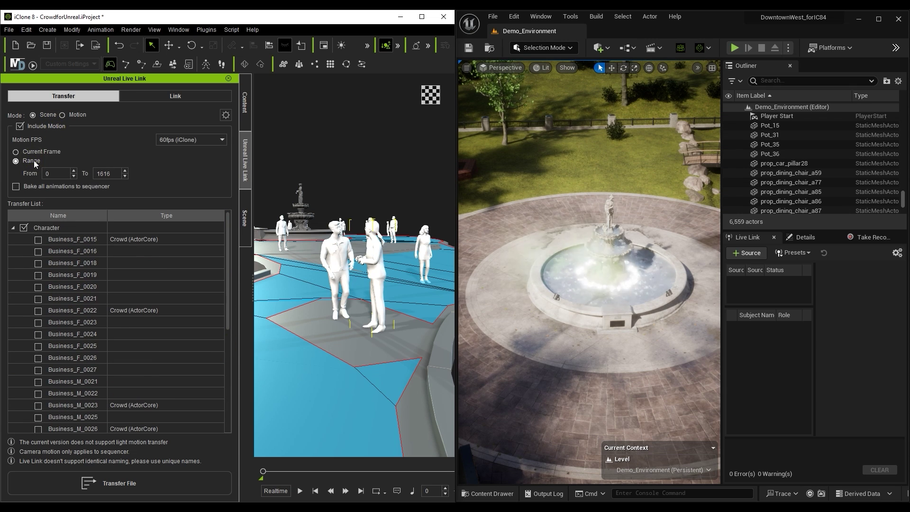
- Untick Exclude Morph Targets and transfer the checked actors to Unreal
left_click(225, 115)
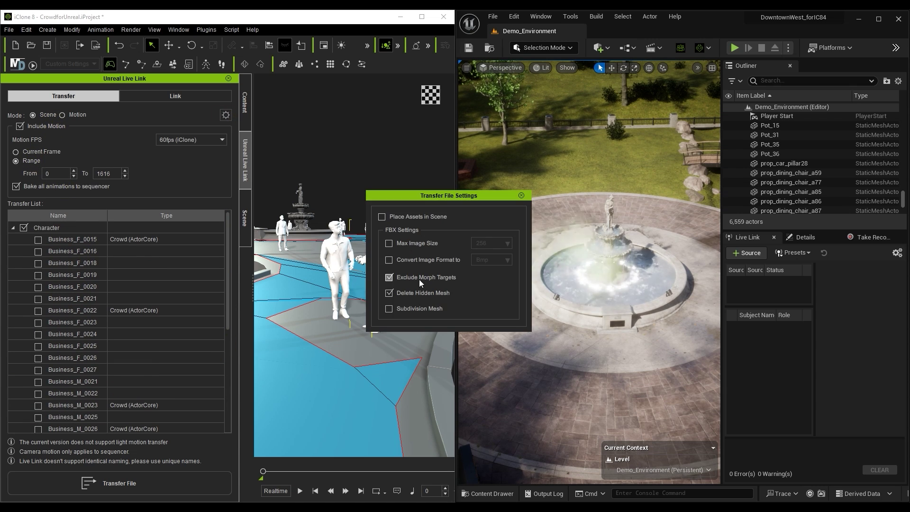
left_click(438, 280)
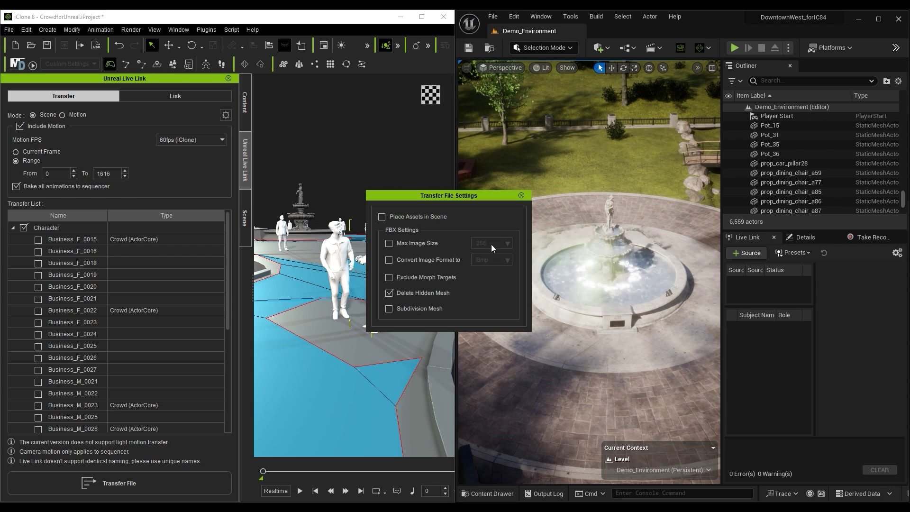
left_click_drag(226, 326, 221, 406)
left_click(130, 332)
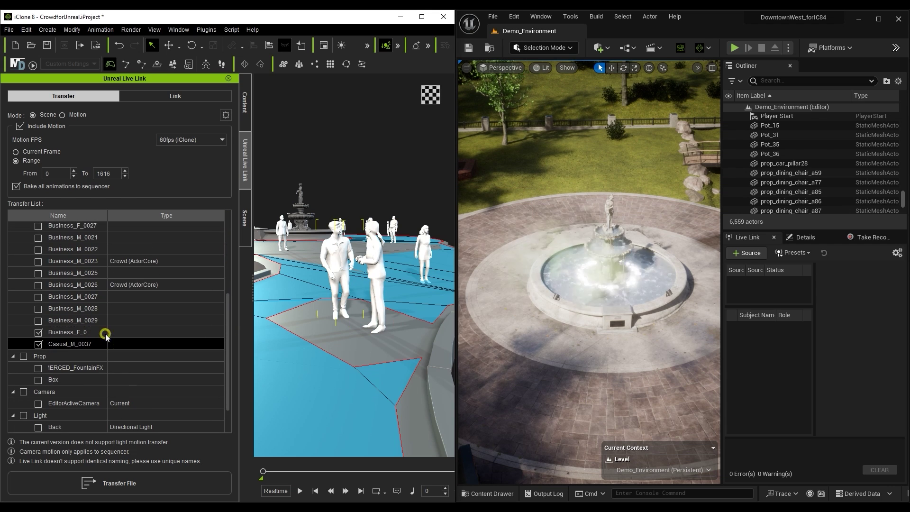
left_click(177, 477)
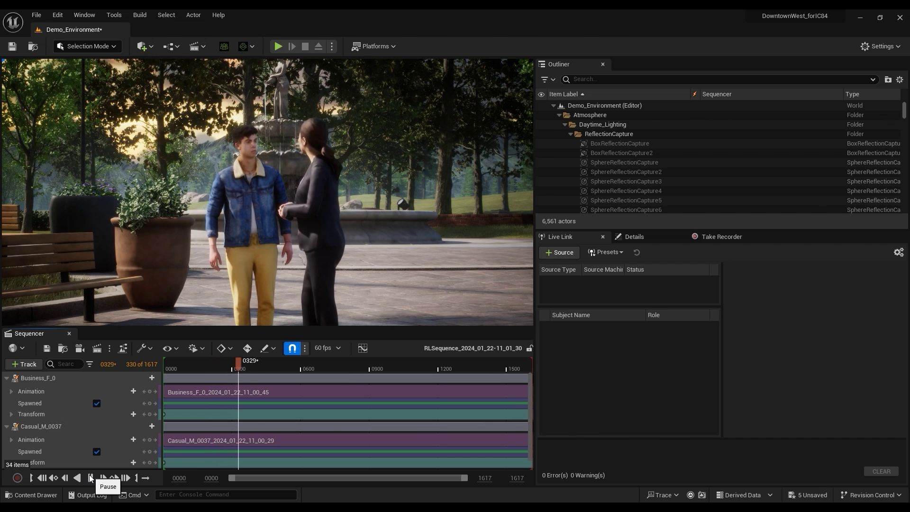
- Stop the two-actor sequence preview and open the Content Drawer
left_click(90, 477)
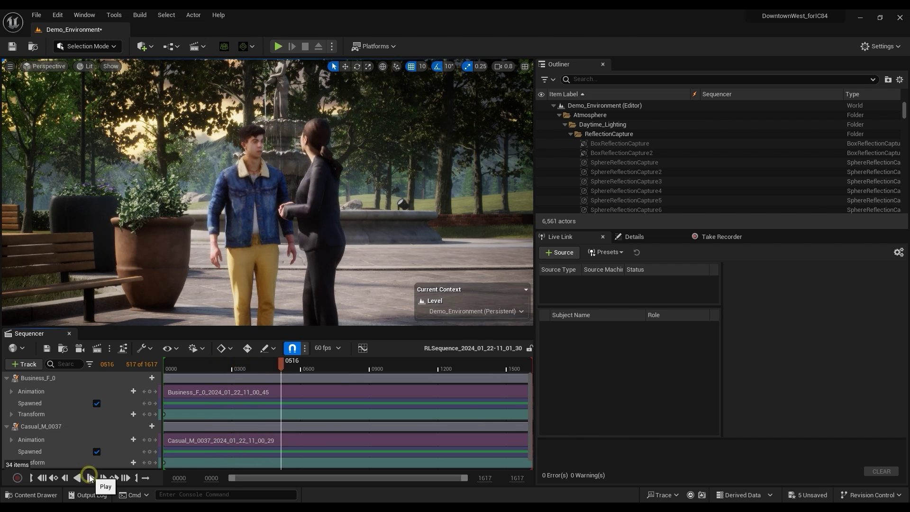
left_click(47, 494)
- Check the RLLevelSequences folder, then add a level sequence saved as Main_LevelSequence
left_click(190, 331)
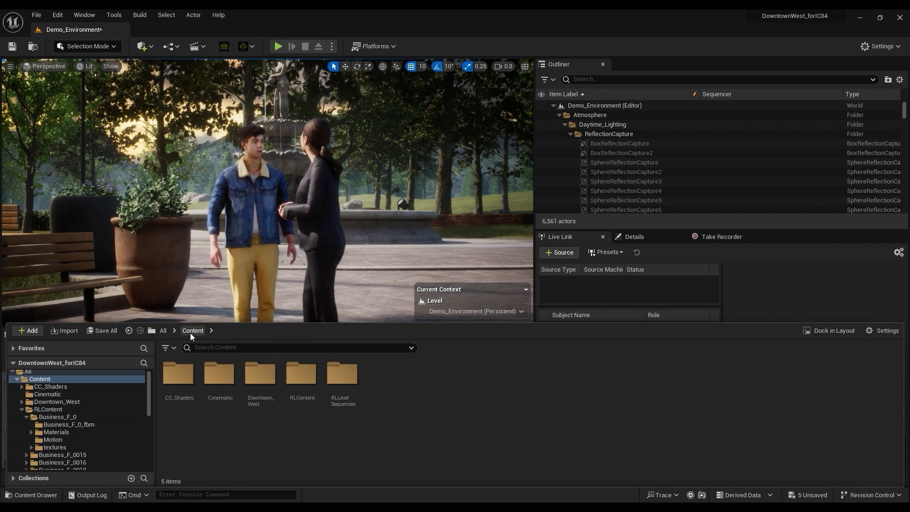
double_click(341, 375)
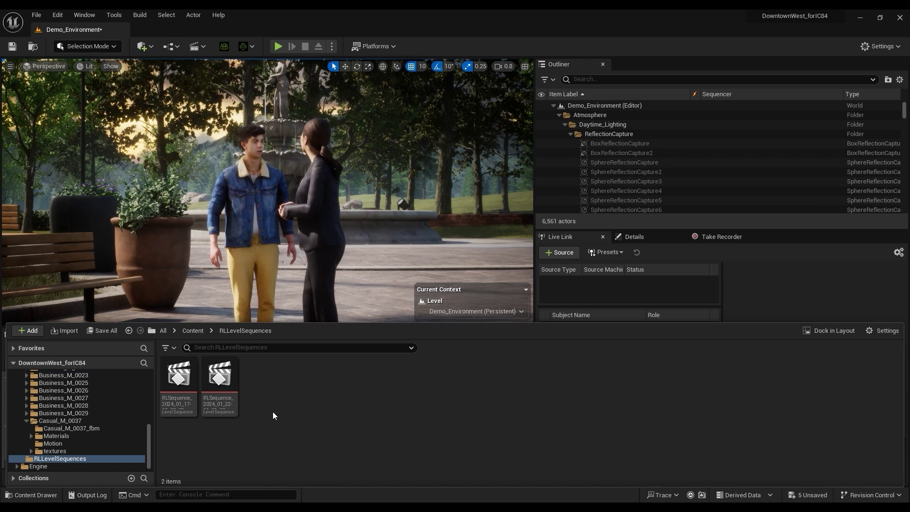
left_click(198, 334)
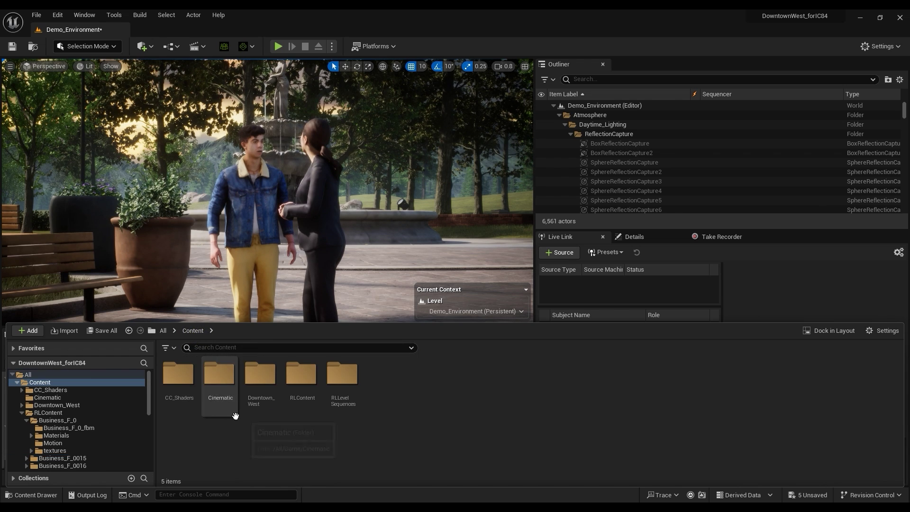
left_click(204, 47)
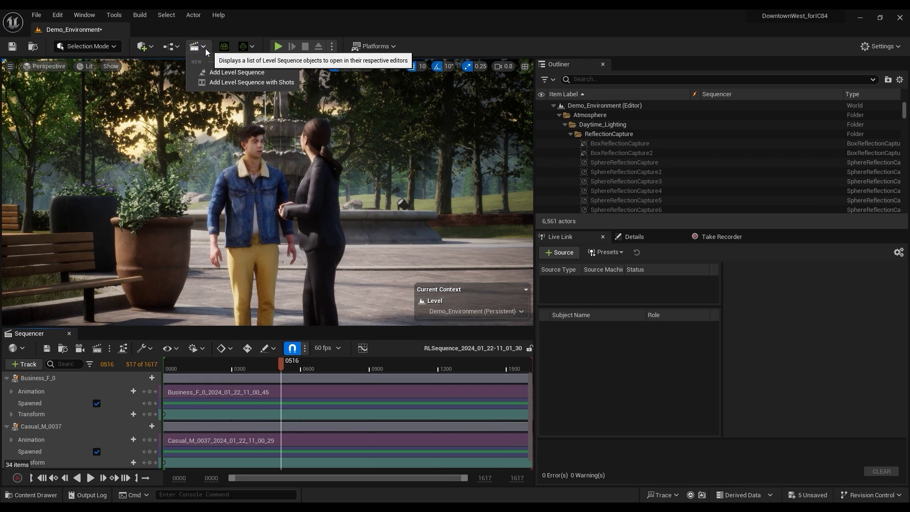
left_click(291, 75)
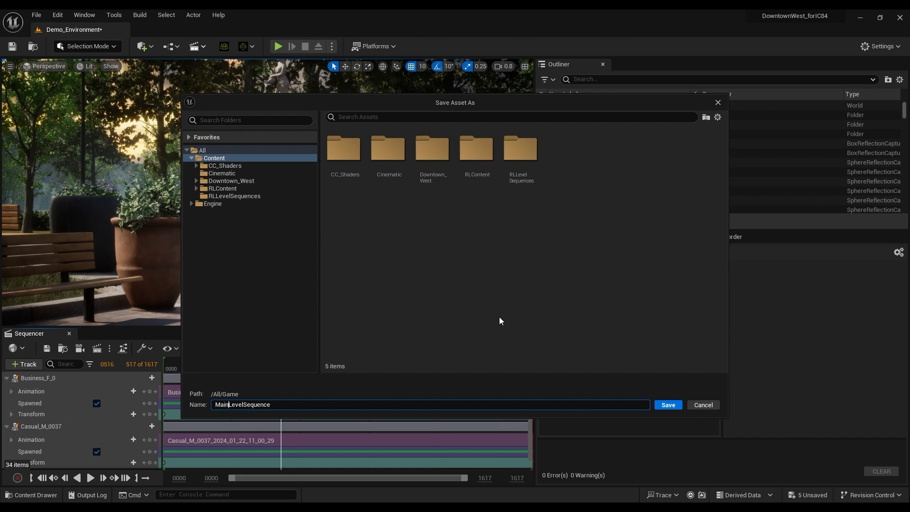
left_click(669, 405)
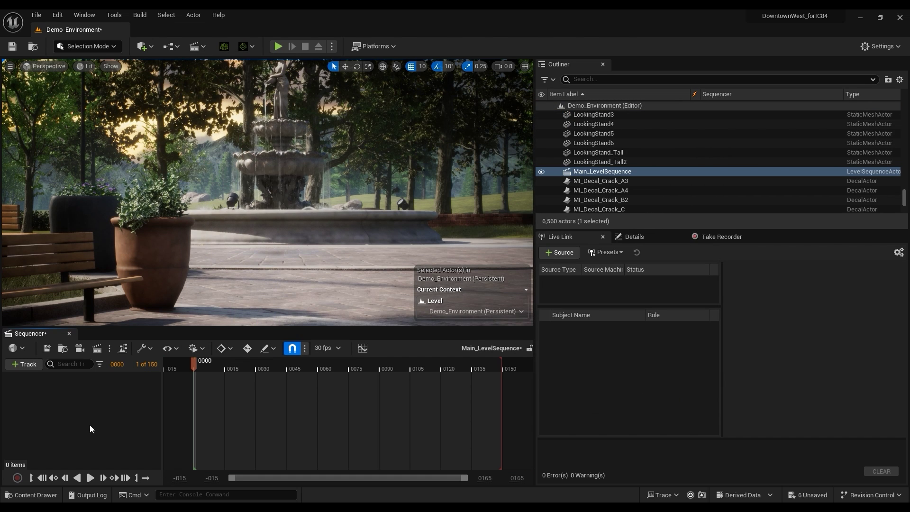
- Add a subsequence track containing the RLSequence_2024_01_17-12_33_02 crowd sequence
left_click(28, 365)
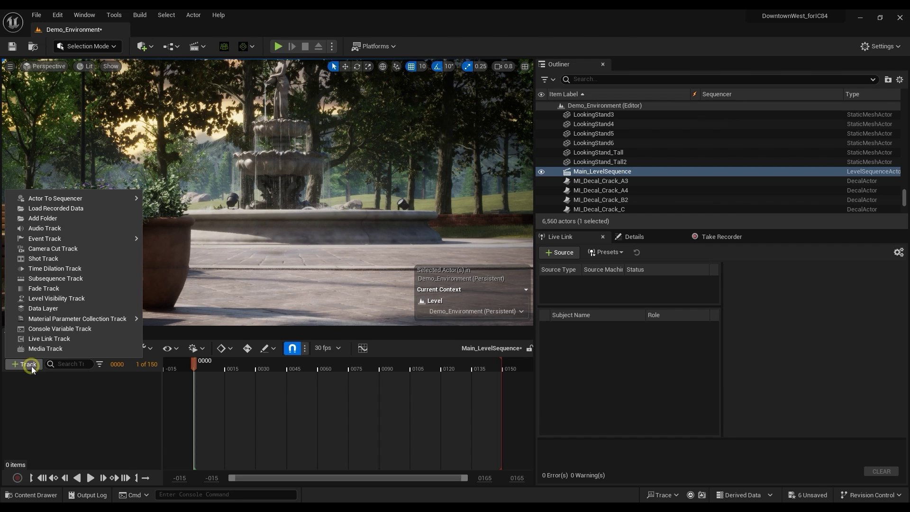
left_click(112, 278)
left_click(152, 376)
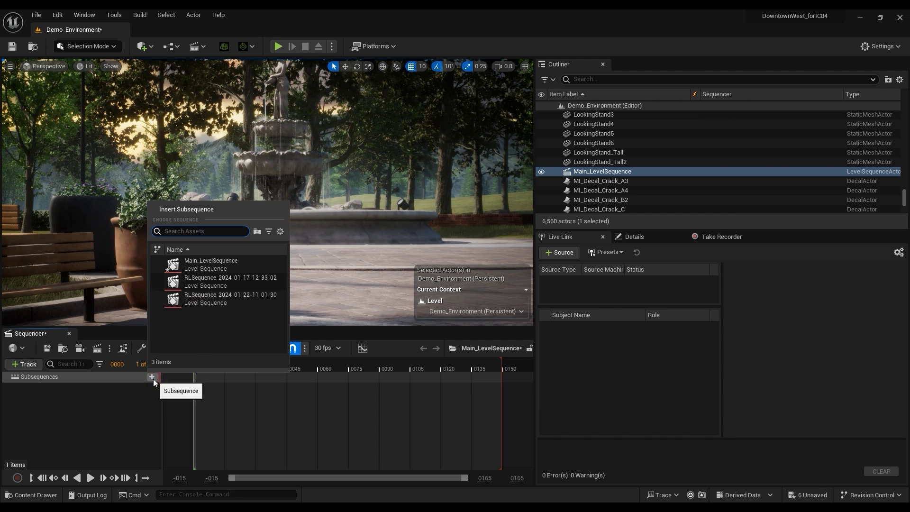
left_click(247, 281)
- Add a second subsequence track containing the RLSequence_2024_01_22-11_01_30 two-actor sequence
left_click(25, 364)
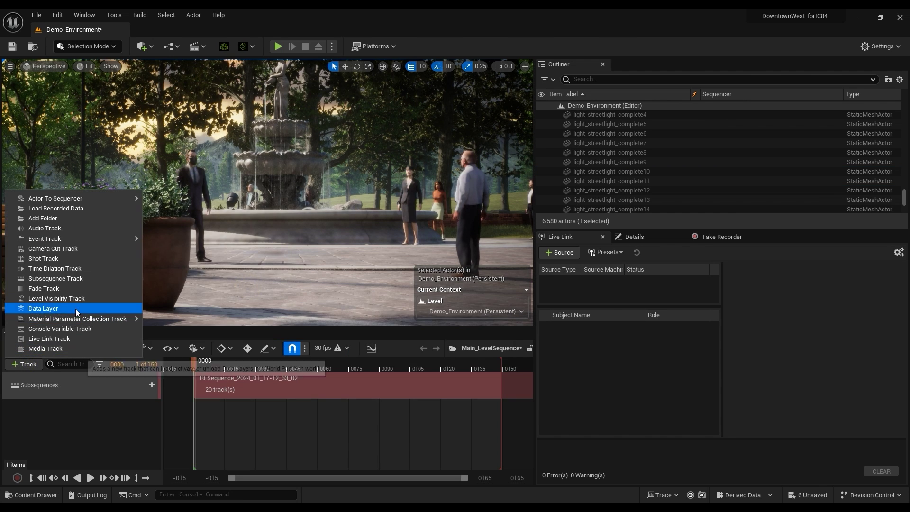
left_click(86, 277)
left_click(151, 404)
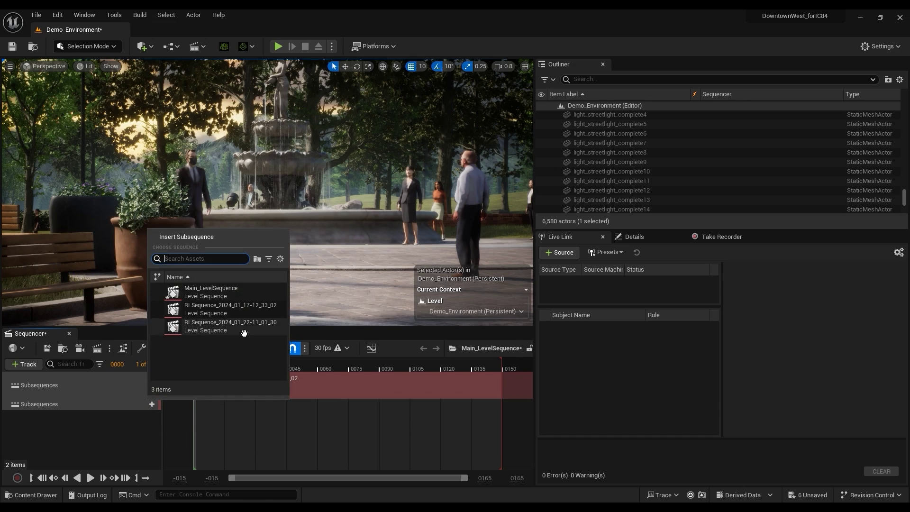
left_click(242, 330)
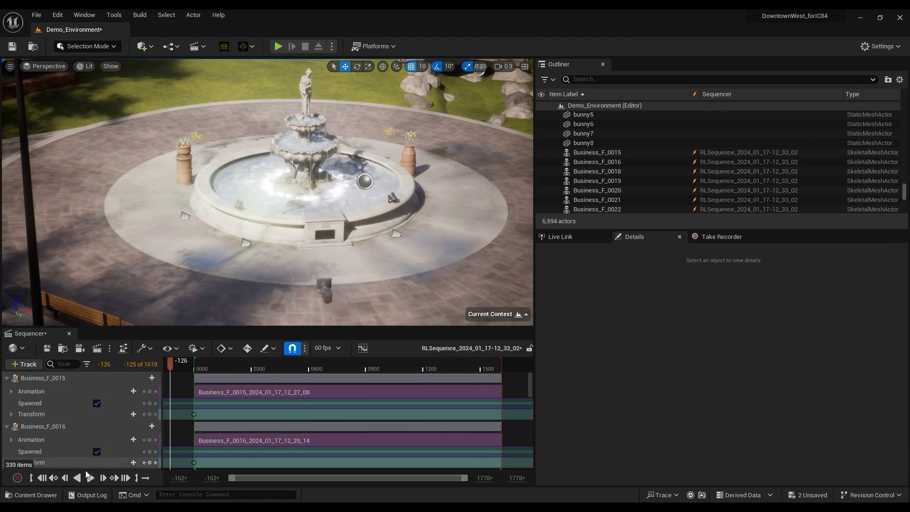
- From RLContent > Business_F_0015, drag the skeletal mesh in front of the fountain as Business_F_16
left_click(31, 494)
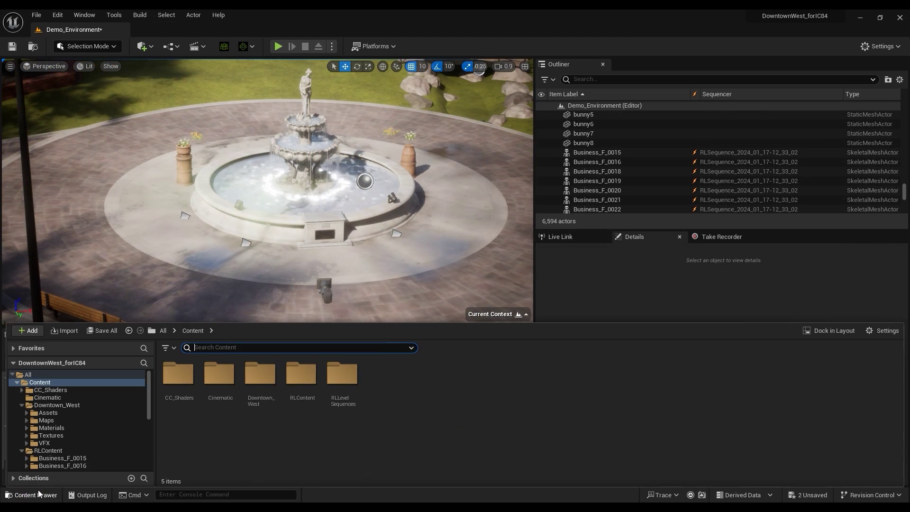
double_click(308, 375)
double_click(179, 374)
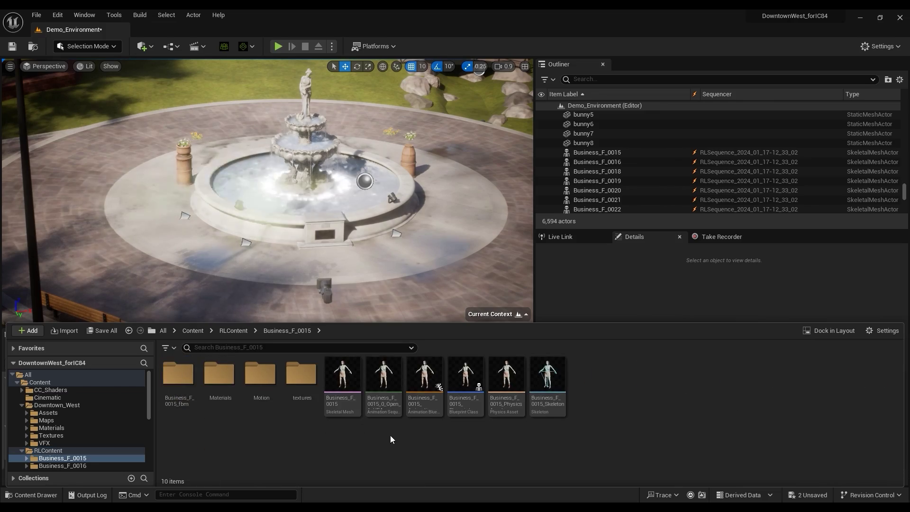
left_click_drag(342, 377, 299, 292)
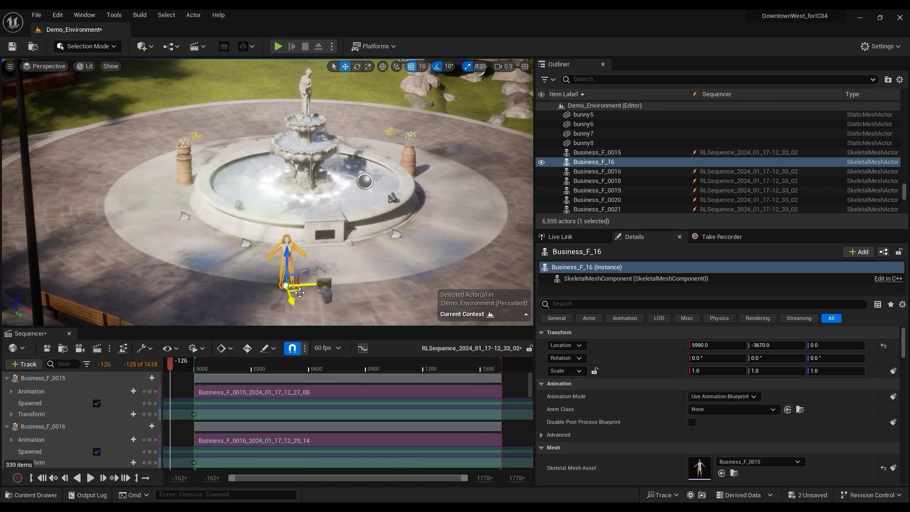